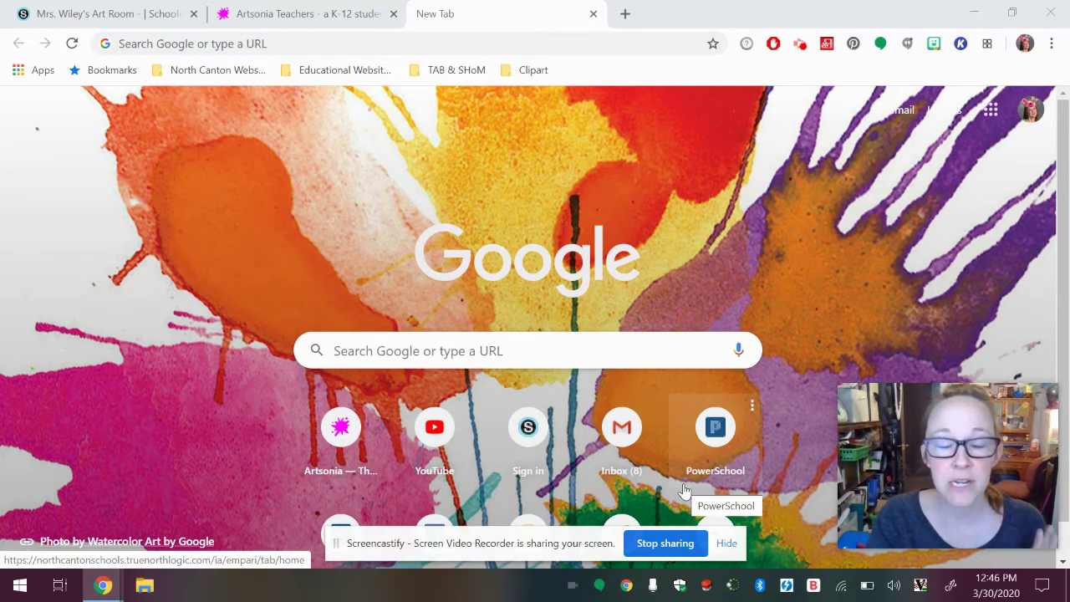
Download 'Remote Learning Directions - Artsonia Info.docx' from the Art Room post and open it in Word
left_click(108, 13)
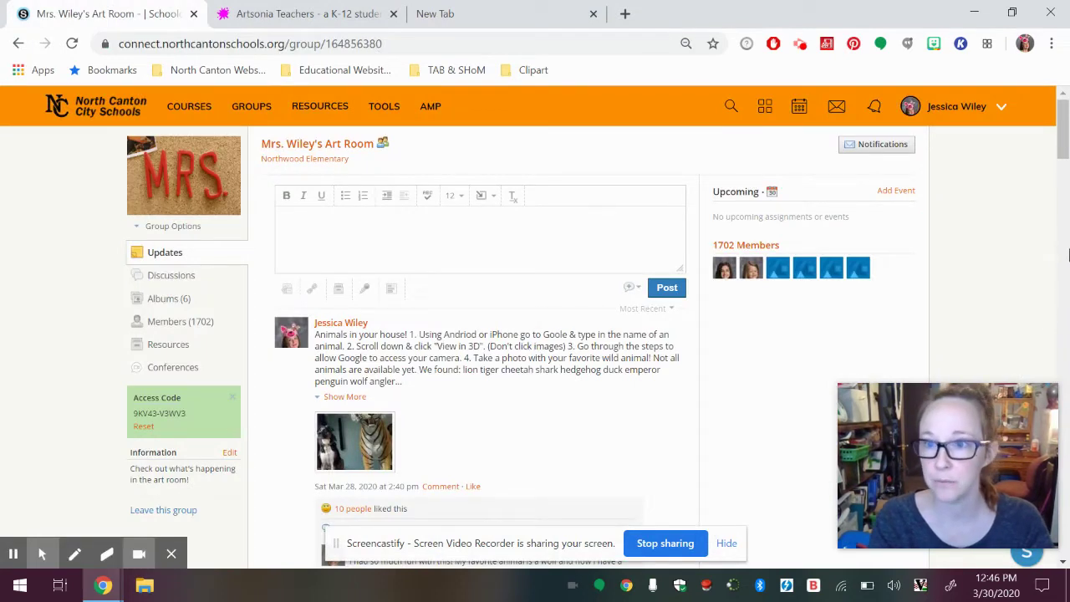
left_click(1064, 137)
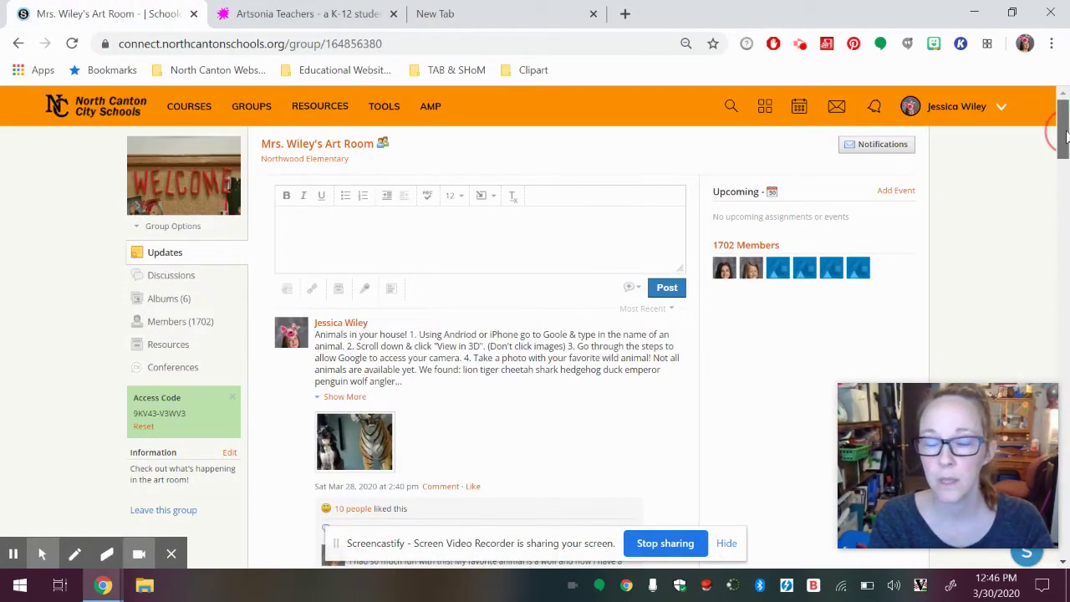
left_click_drag(1063, 137, 1067, 220)
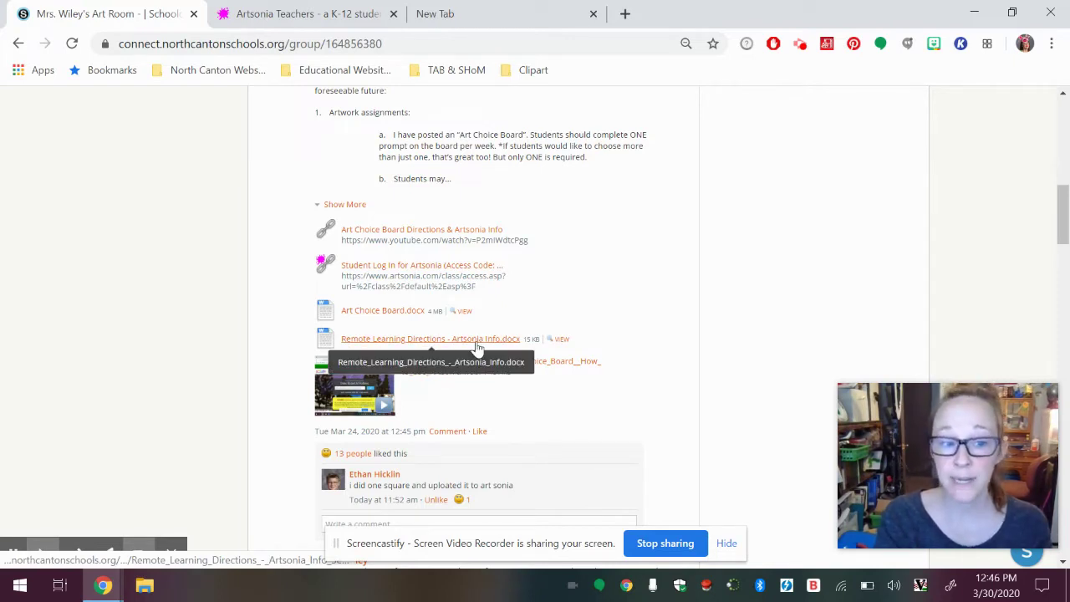
left_click(477, 340)
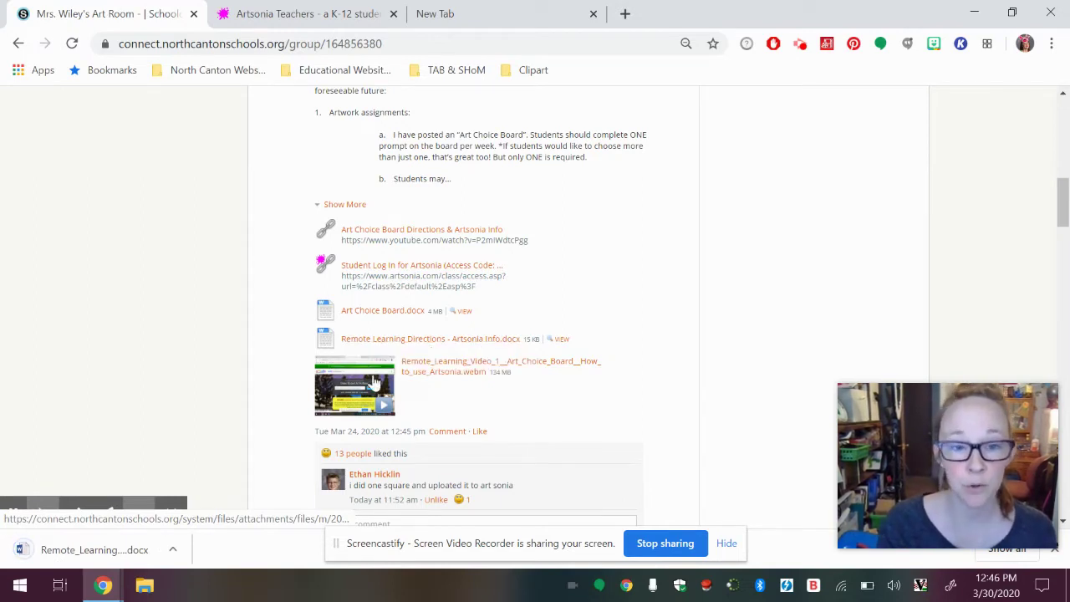
left_click(87, 555)
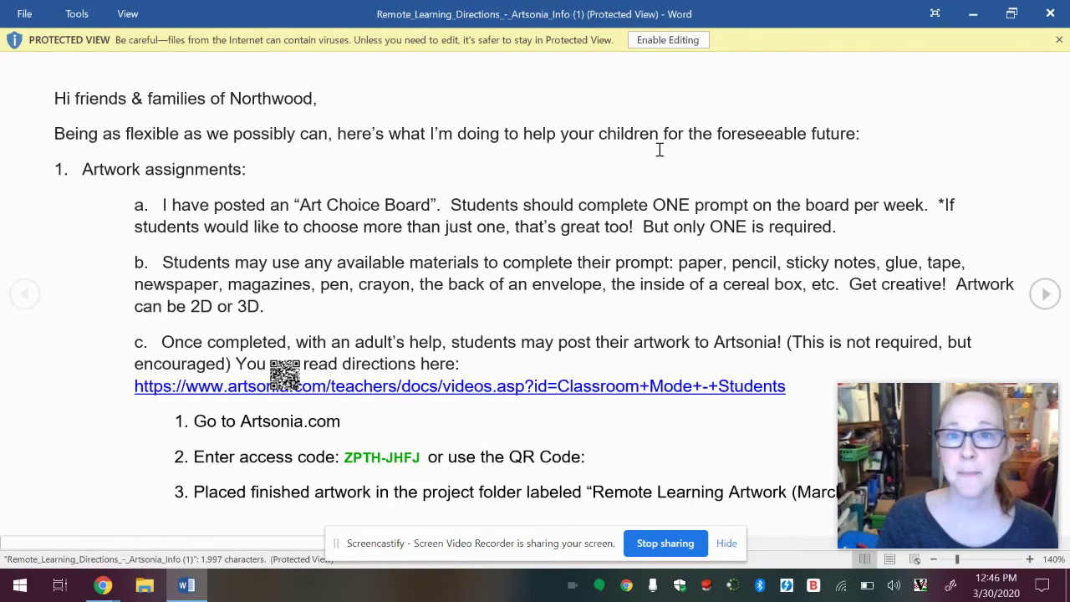
Enable editing on the directions document and scroll through its Artsonia posting steps
left_click(674, 39)
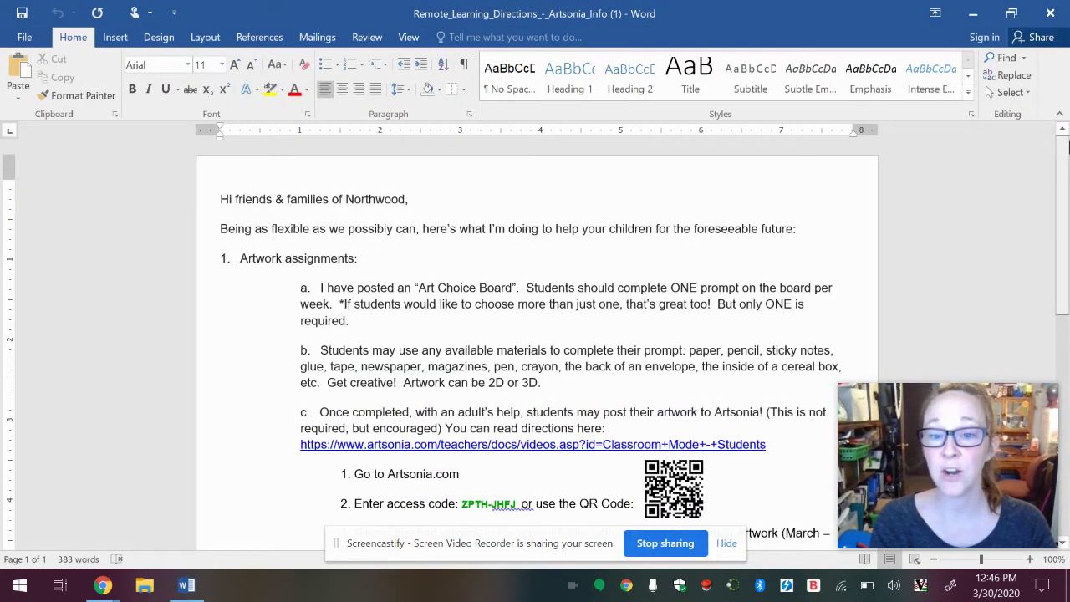
left_click_drag(1067, 156, 1067, 235)
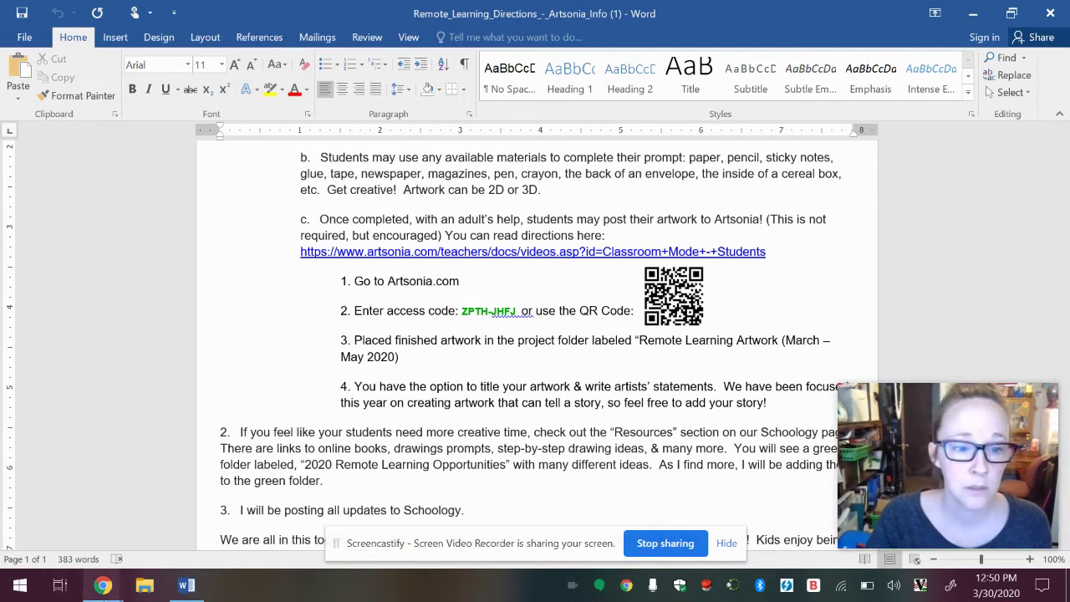
Go to Artsonia in Chrome and choose Student login to reach the Classroom Portal
mouse_move(102, 585)
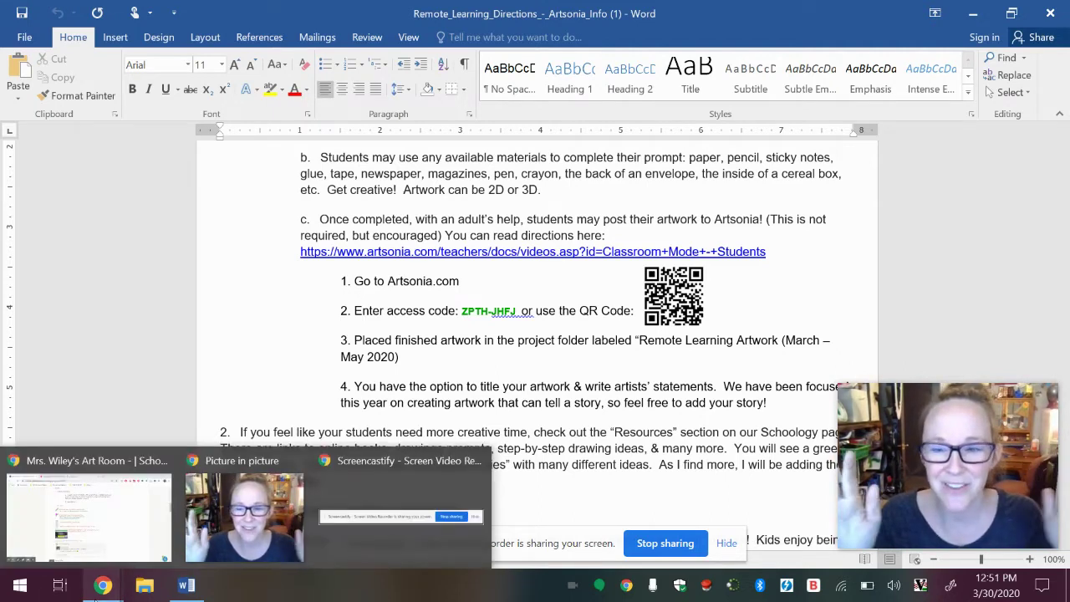
left_click(102, 586)
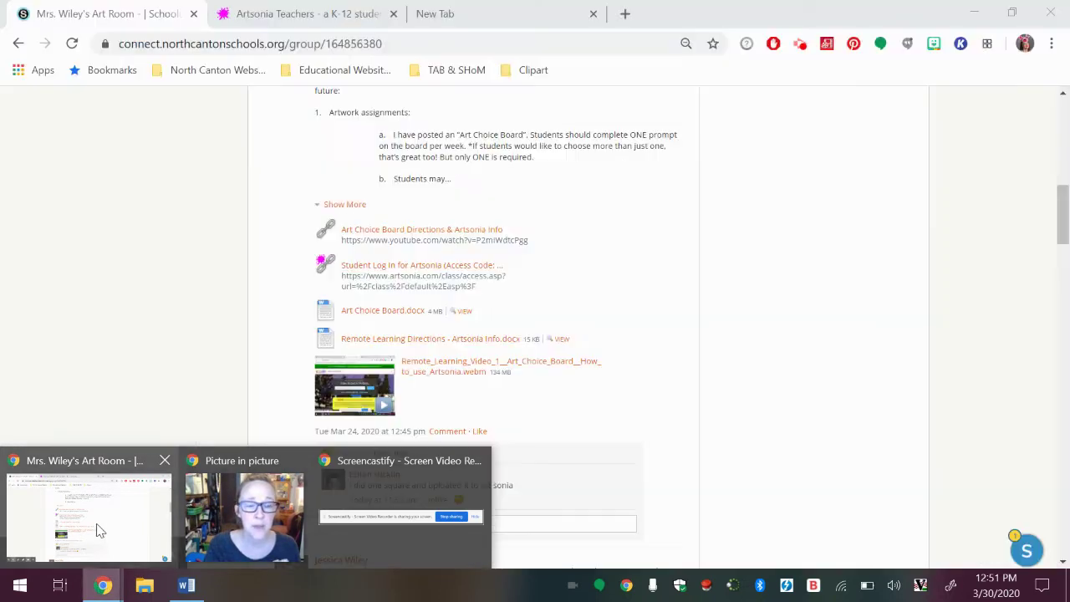
left_click(95, 525)
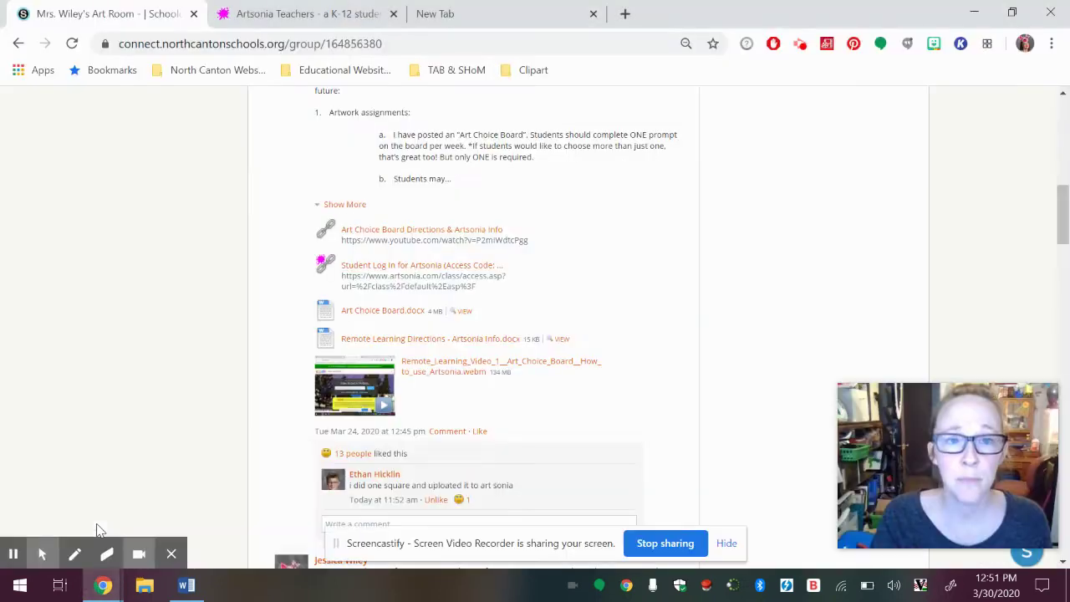
left_click(312, 18)
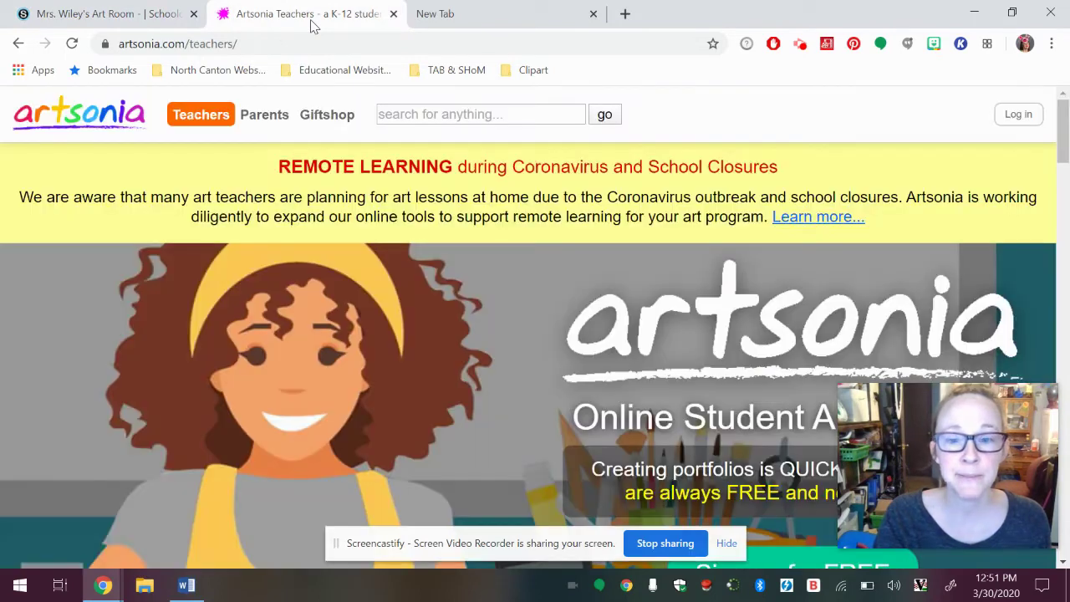
left_click(1020, 117)
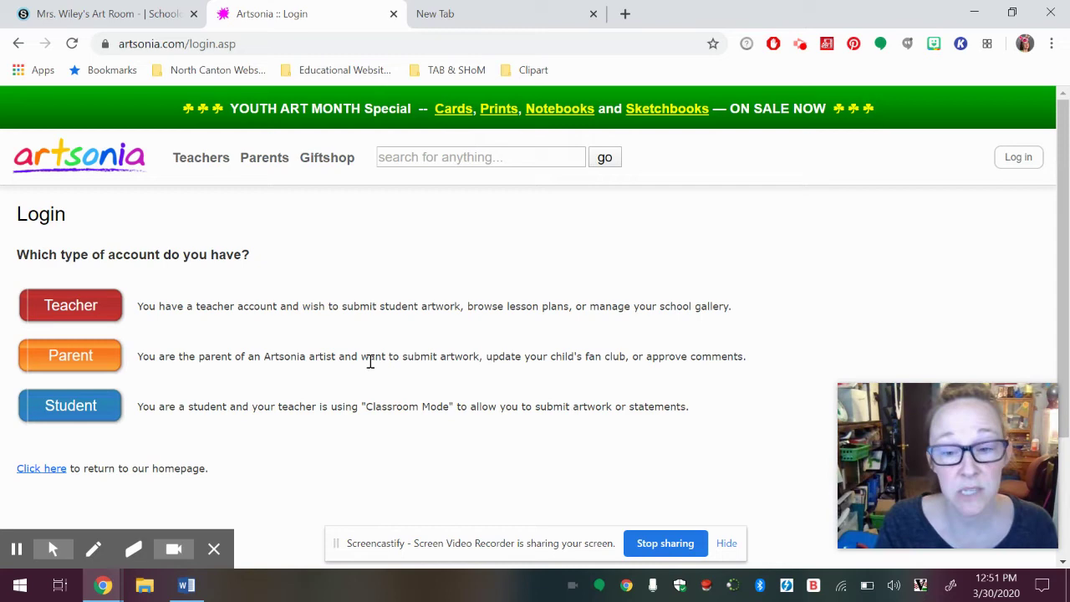
left_click(71, 413)
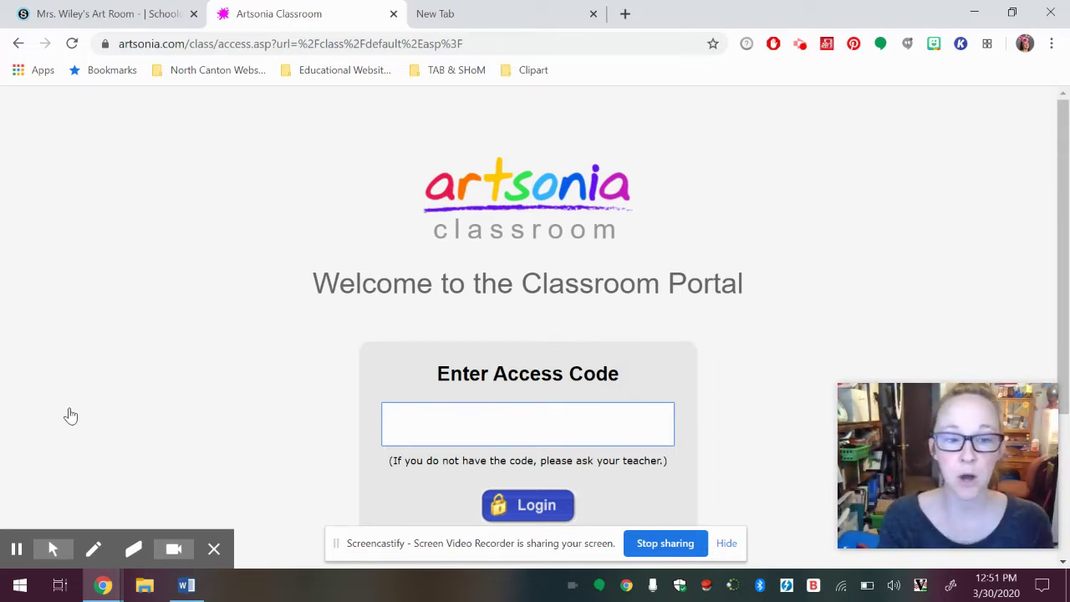
Copy the class access code from the Word directions document
left_click(187, 586)
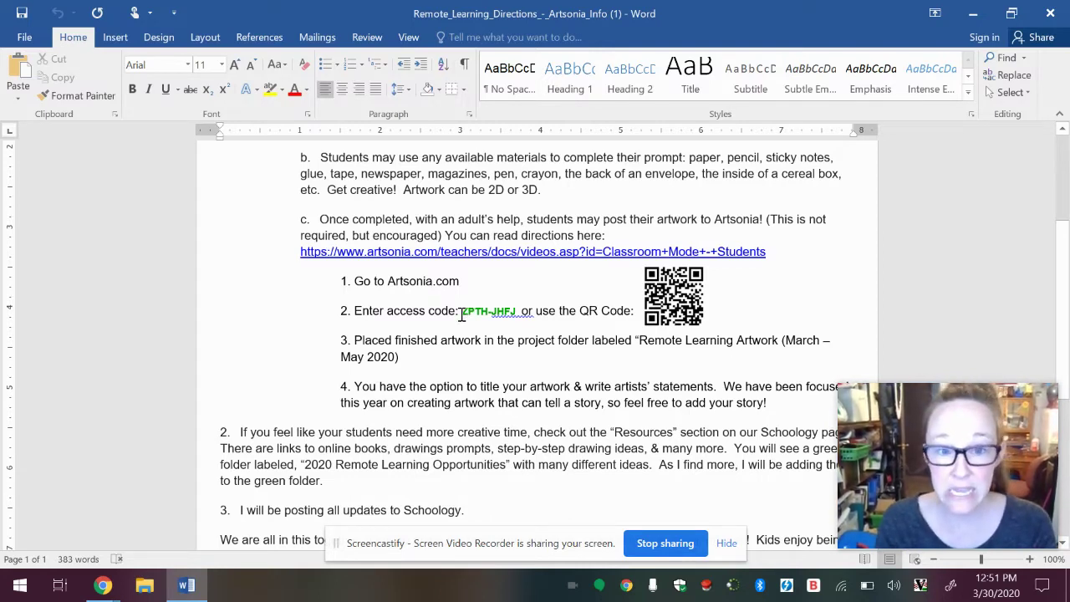
left_click_drag(462, 316, 517, 310)
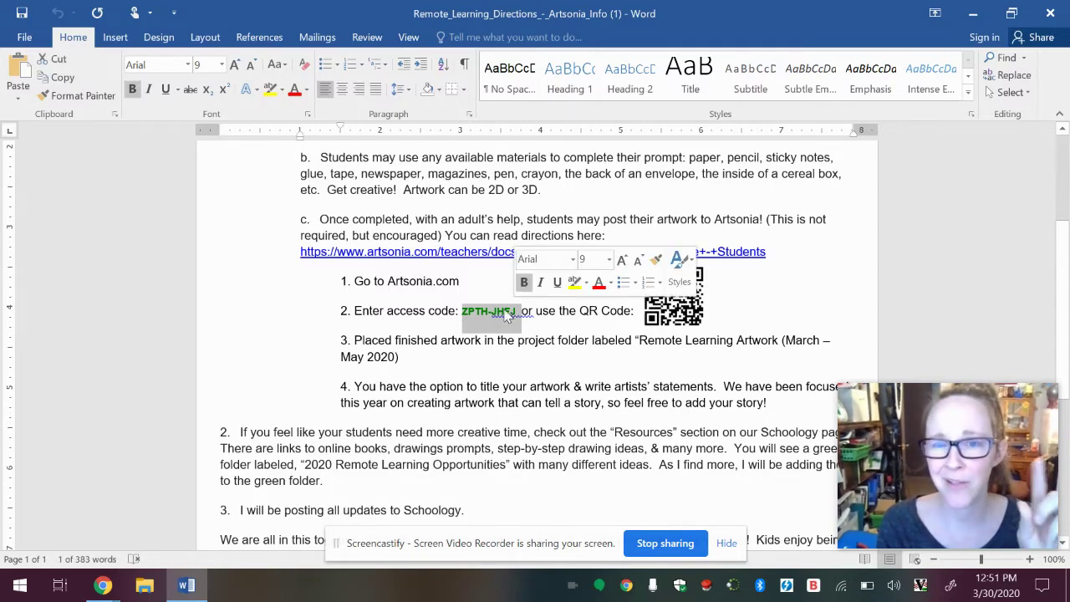
right_click(505, 316)
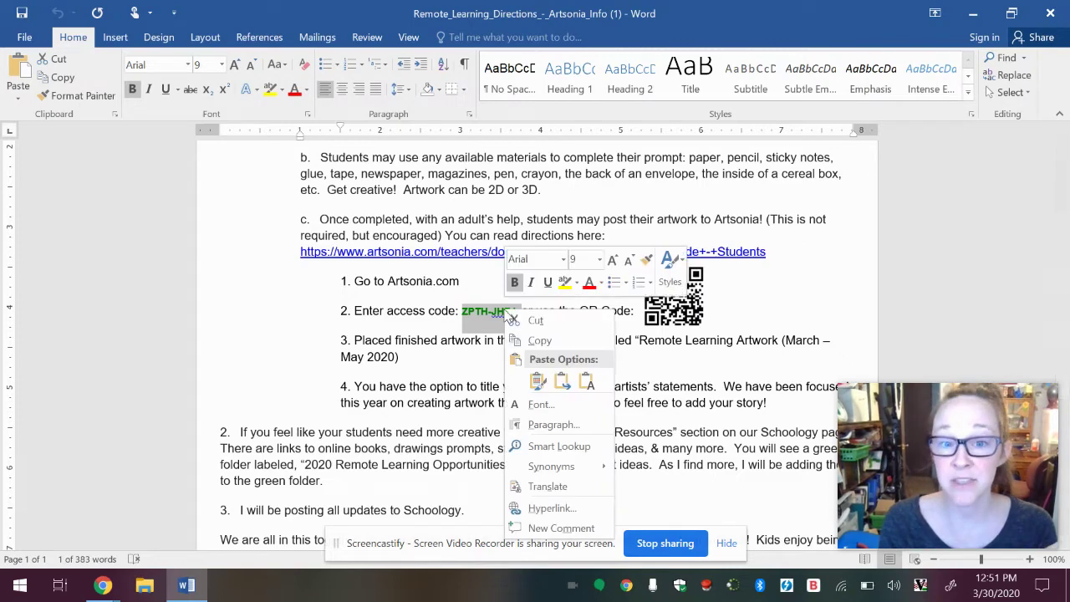
left_click(530, 344)
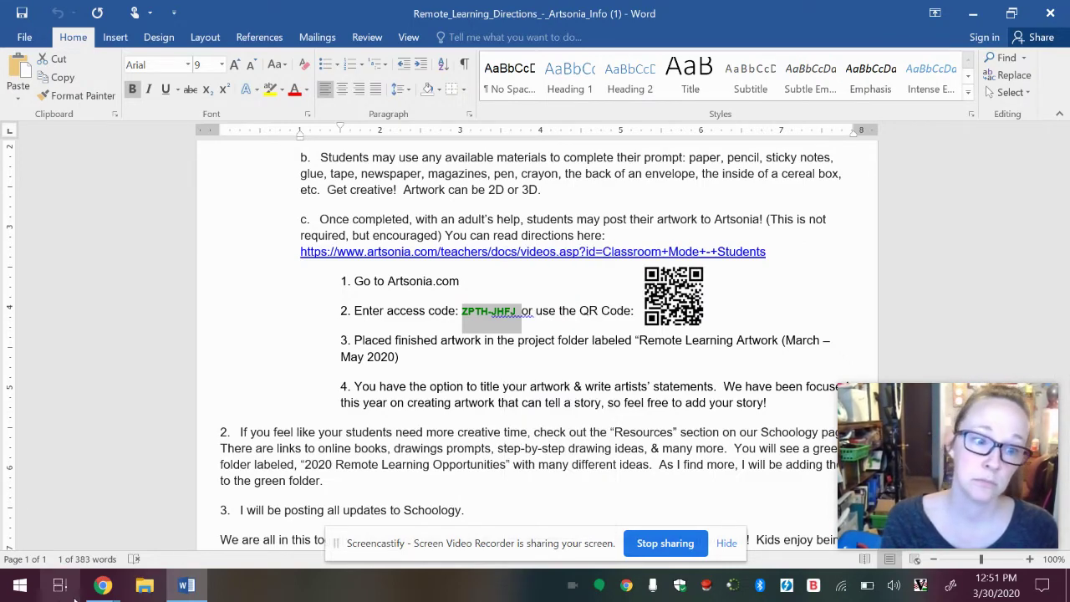
Paste the class access code into the Classroom Portal and log in
mouse_move(103, 585)
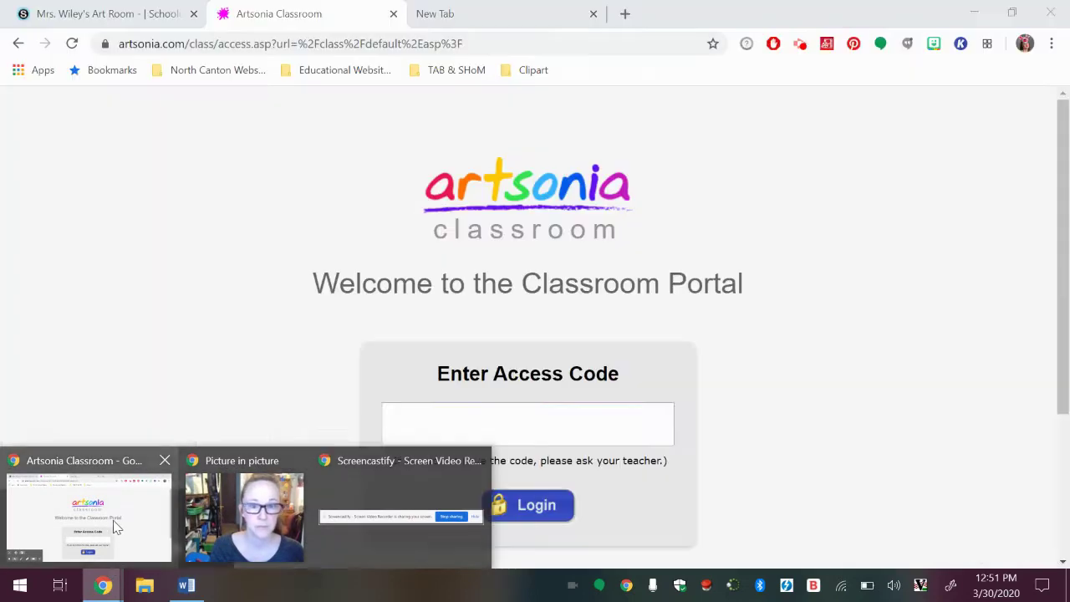
left_click(116, 527)
left_click(545, 421)
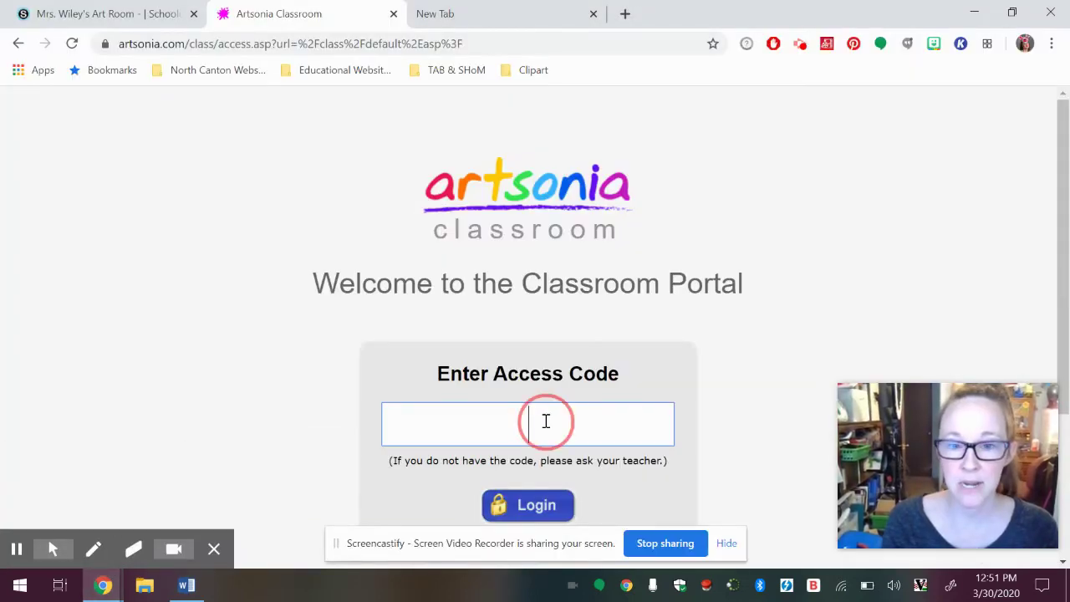
right_click(545, 421)
left_click(611, 229)
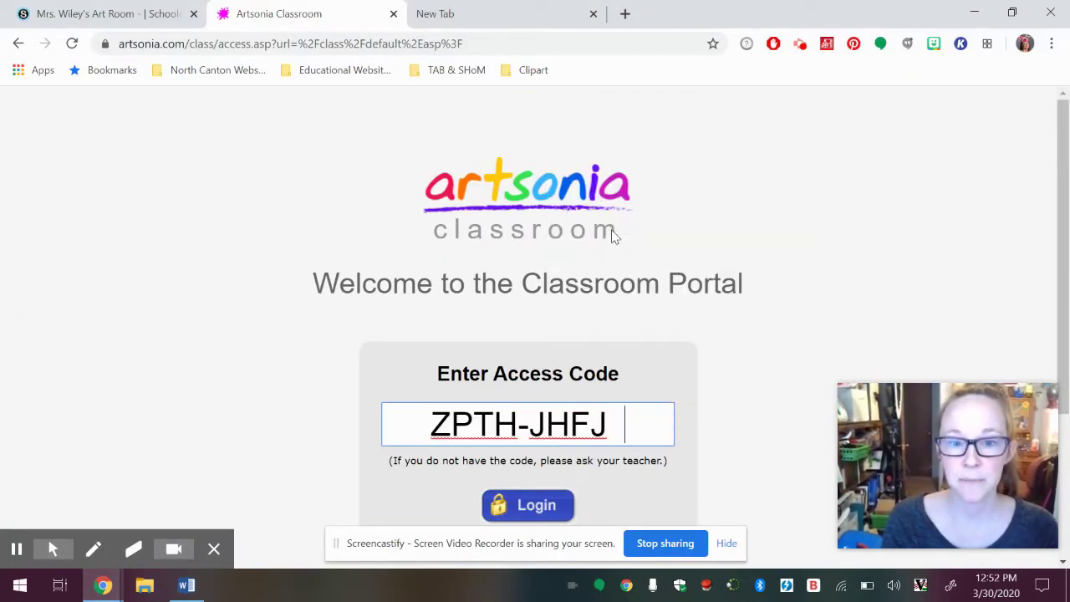
left_click(522, 502)
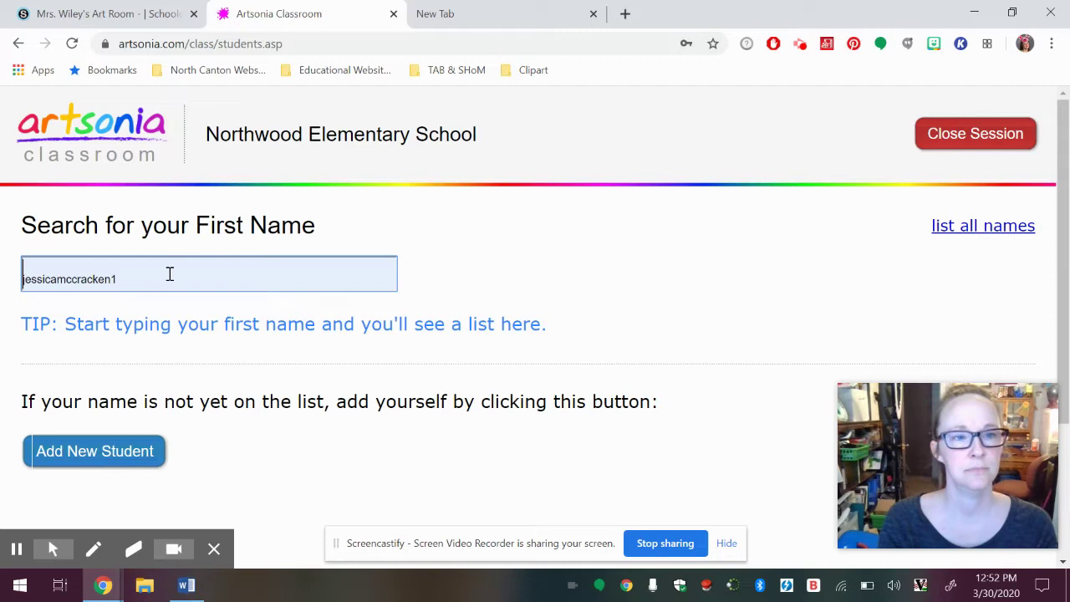
Clear the autofilled text and search the student's first name to list three matching students
left_click_drag(162, 275, 255, 278)
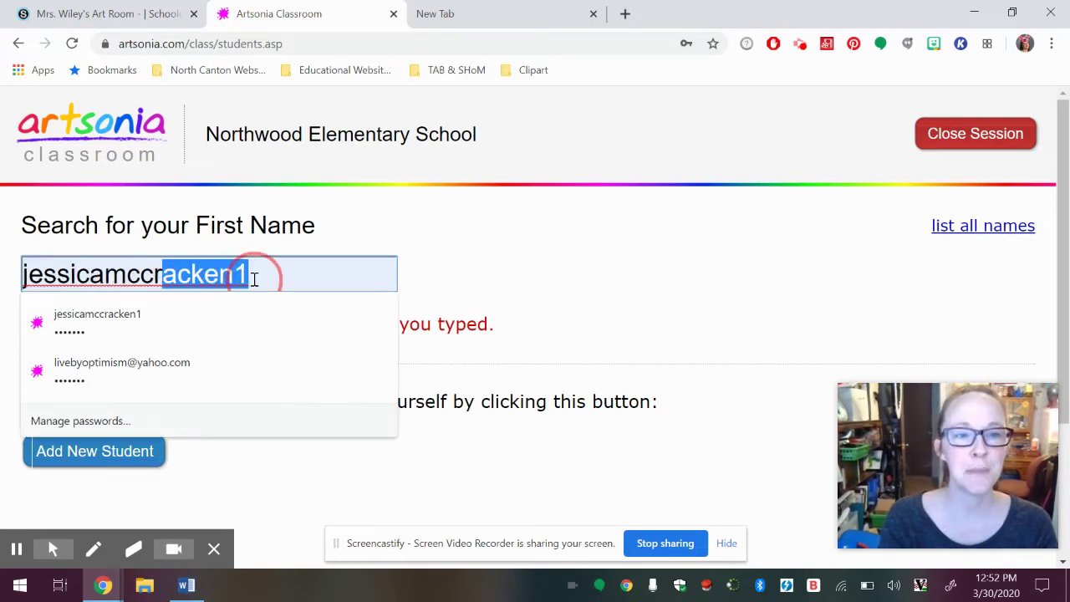
key("BackSpace")
key("BackSpace")
key("BackSpace")
key("BackSpace")
key("BackSpace")
key("BackSpace")
key("BackSpace")
key("BackSpace")
key("BackSpace")
key("BackSpace")
key("BackSpace")
key("BackSpace")
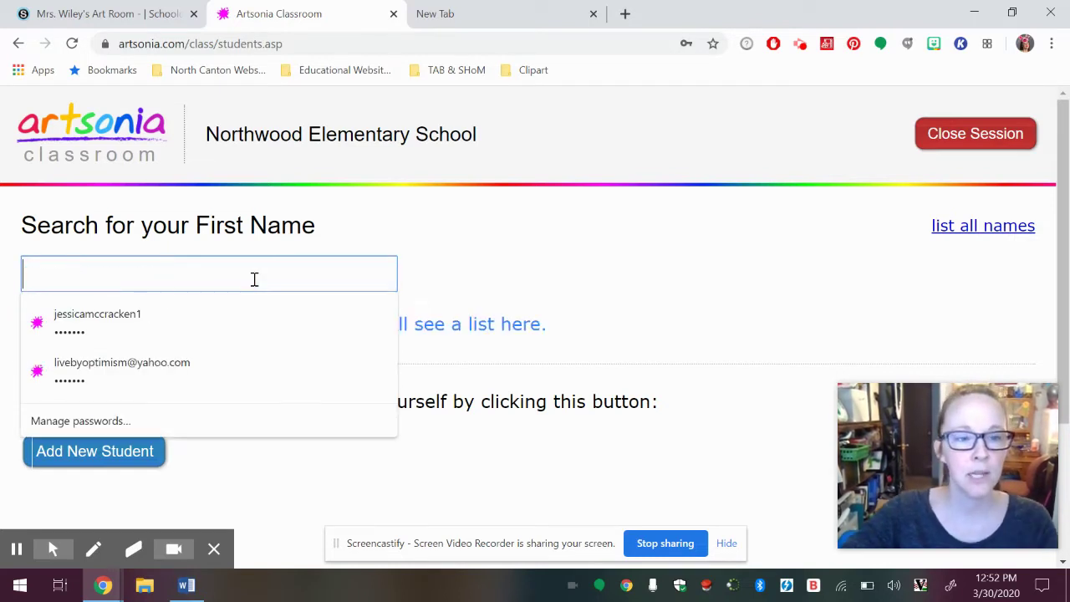
left_click(444, 258)
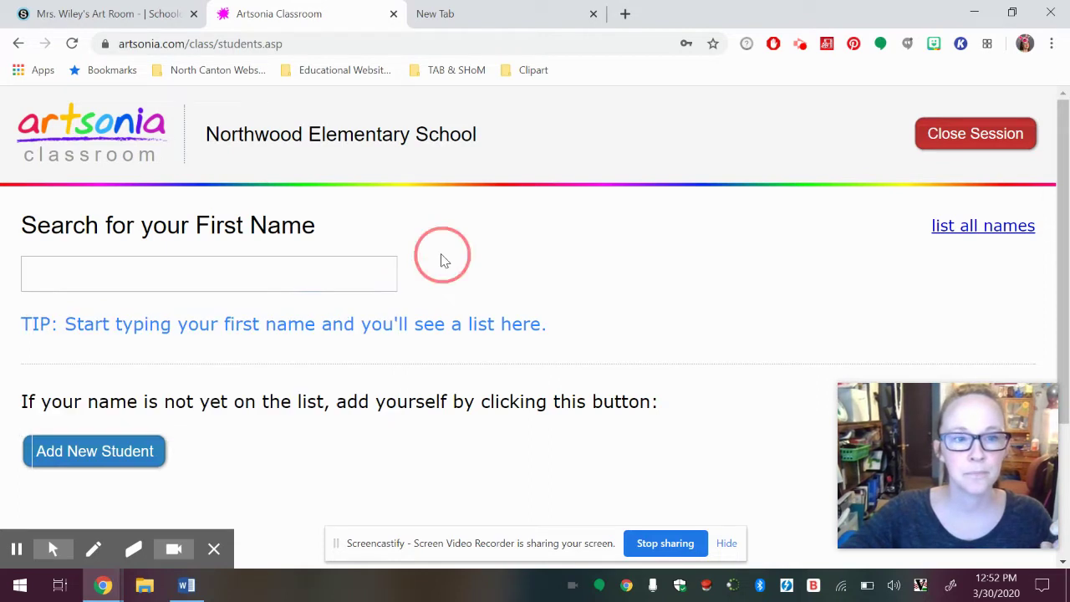
left_click(367, 267)
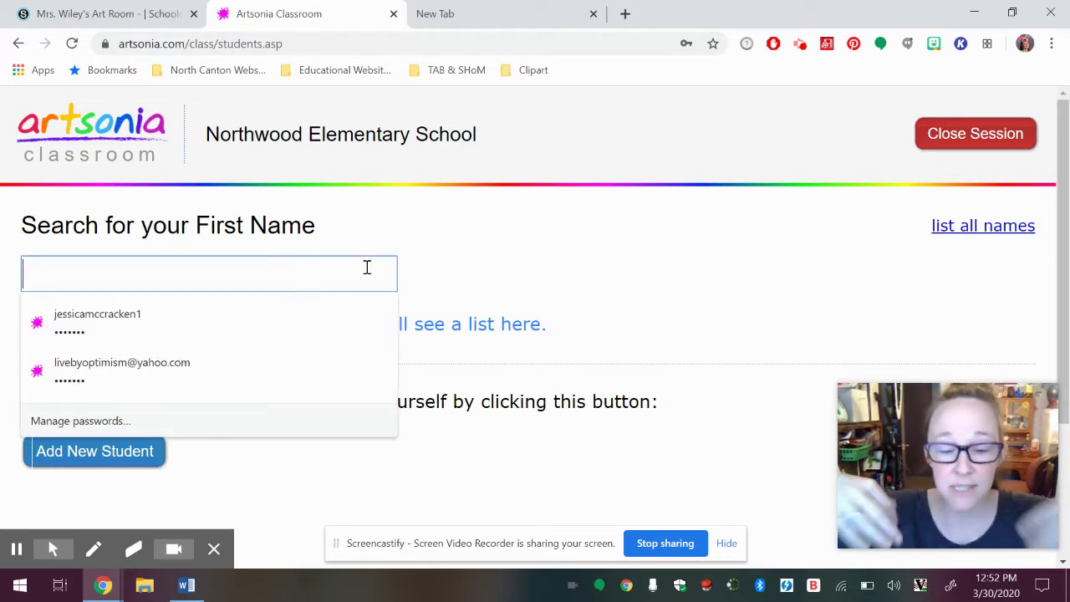
type("jessic")
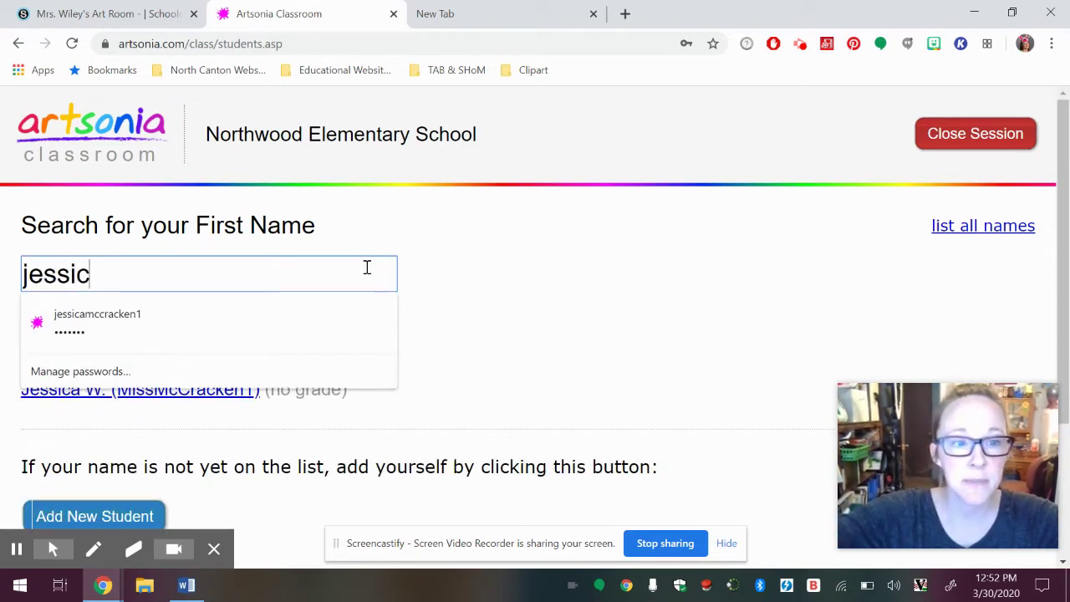
type("a")
left_click(504, 273)
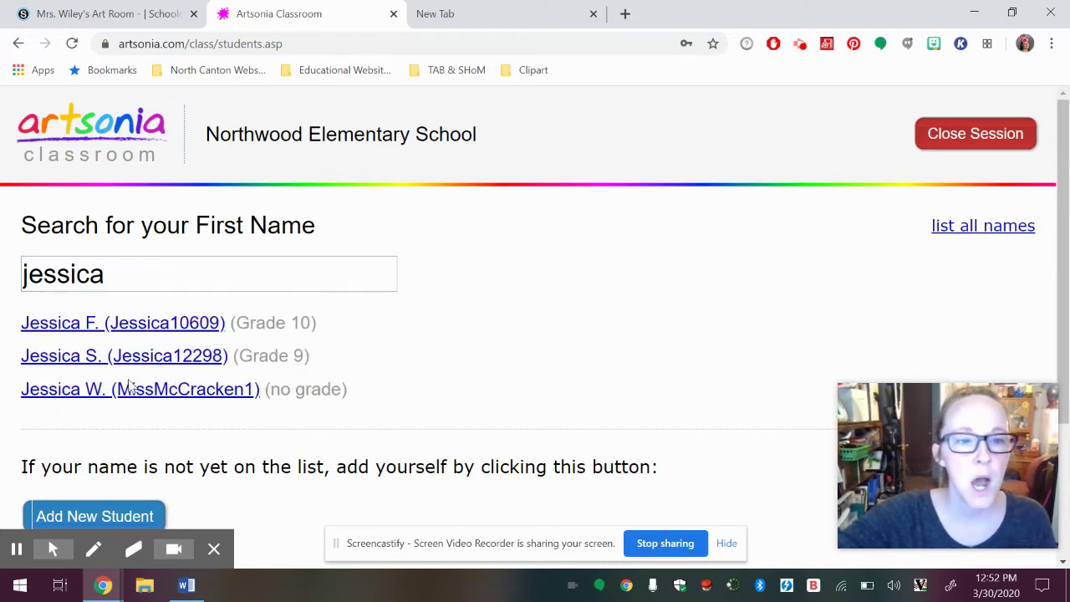
Pick the student from the search results and choose Add New Artwork in Your Gallery
left_click(84, 399)
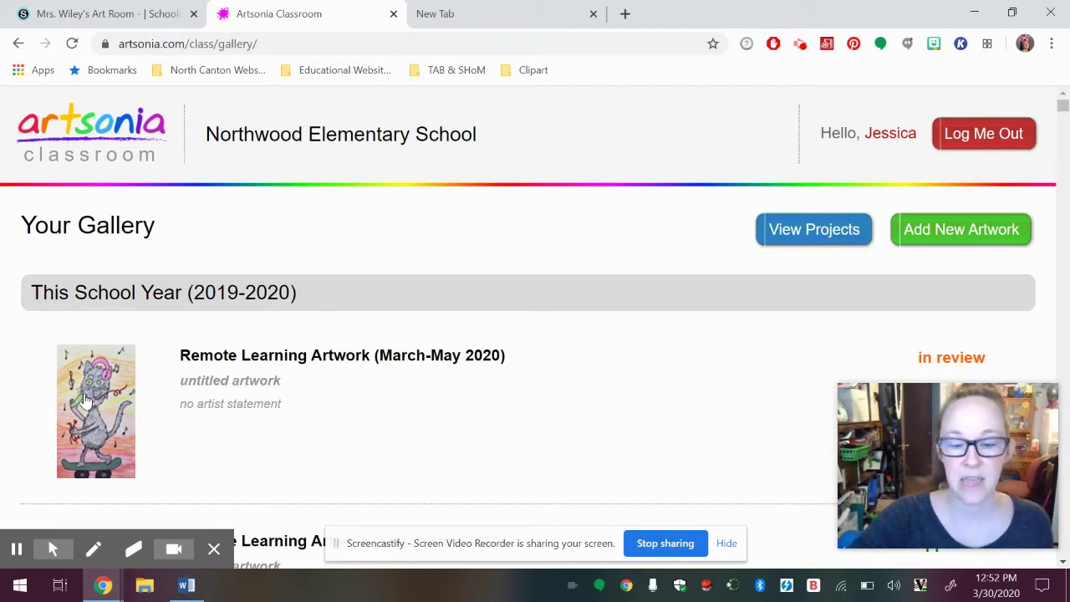
left_click(954, 231)
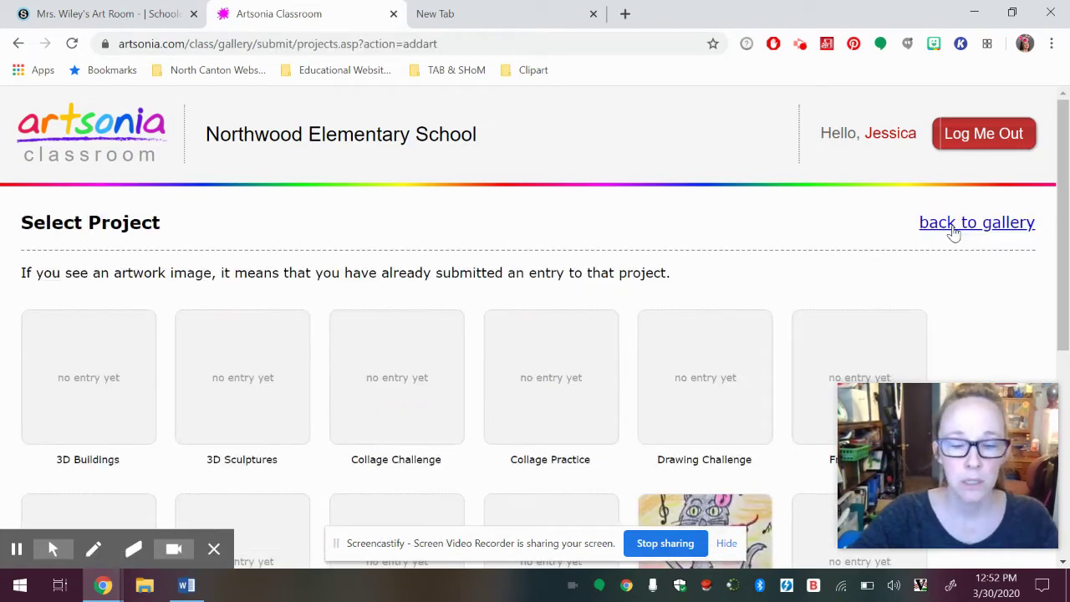
Select the Remote Learning Artwork (March-May 2020) project and choose Add New Artwork there
left_click(1063, 179)
left_click_drag(1064, 179, 1066, 326)
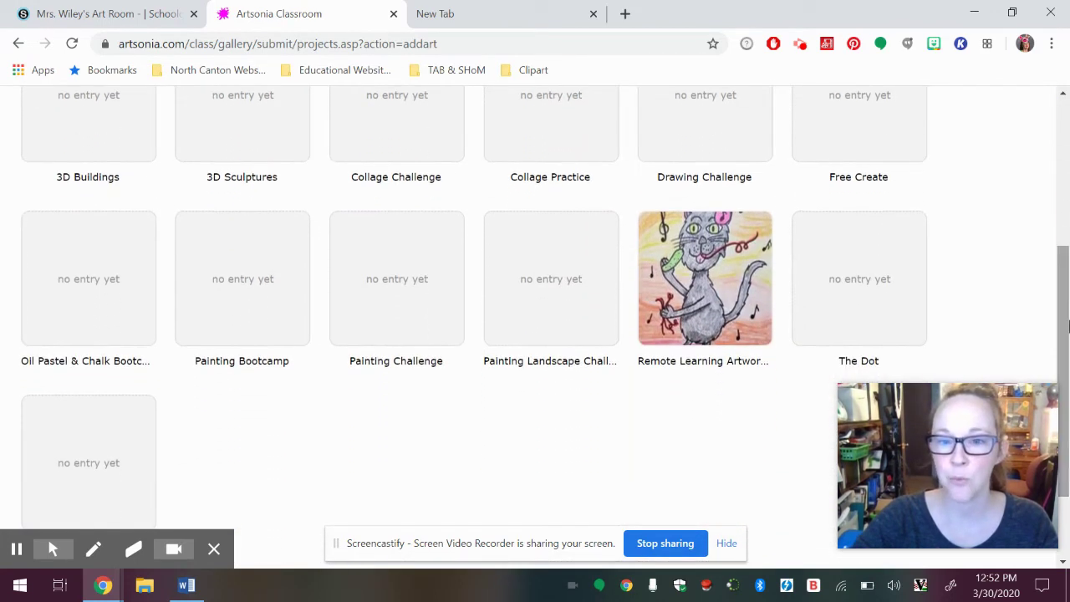
left_click(724, 299)
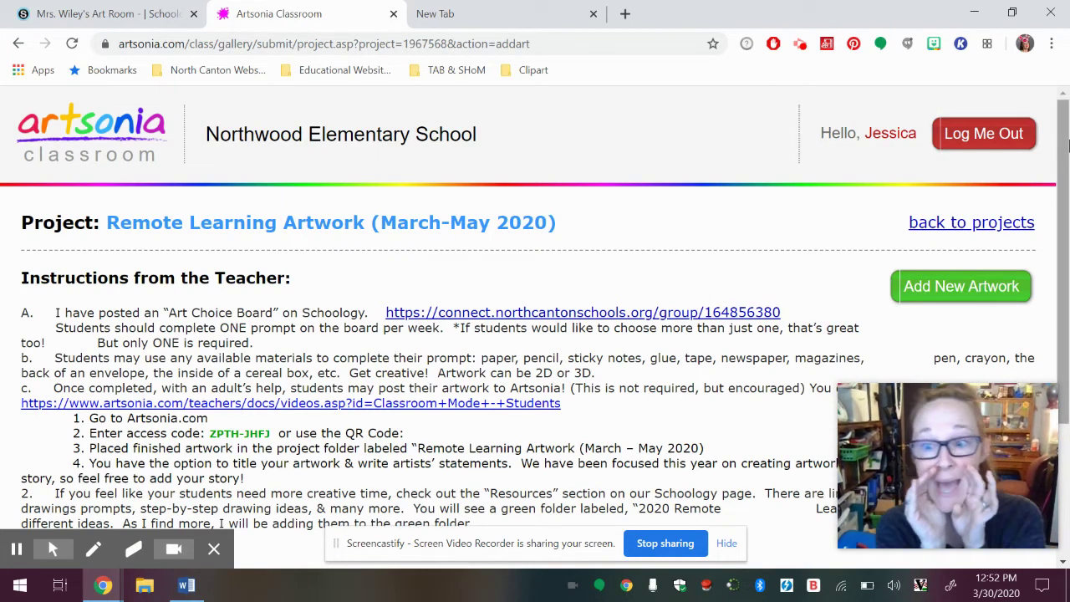
left_click_drag(1067, 147, 1068, 219)
left_click(949, 174)
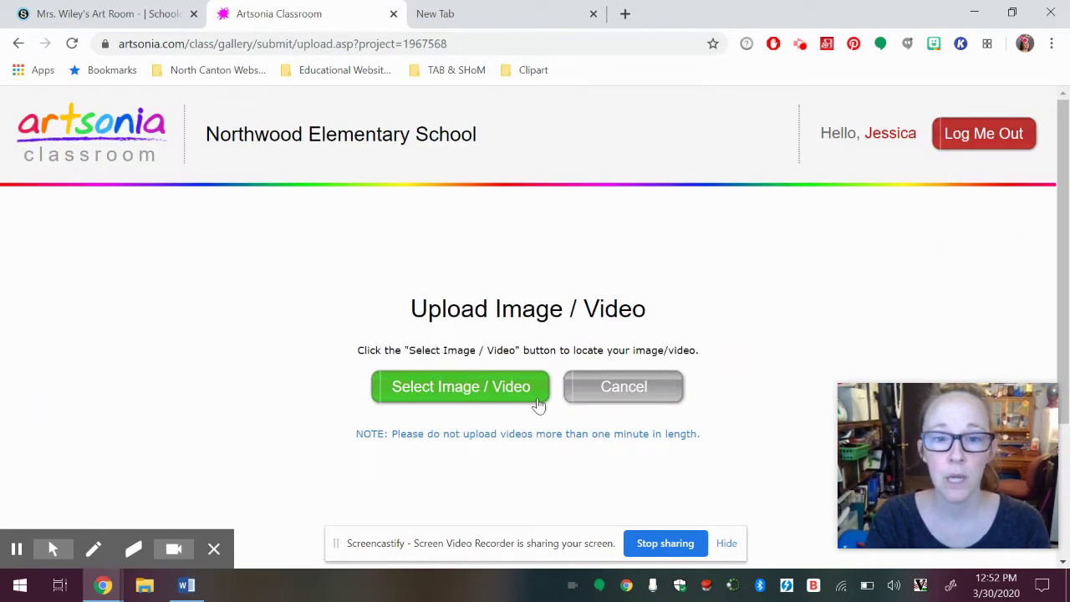
Upload the cartoon avatar PNG from Downloads as the artwork image
left_click(459, 394)
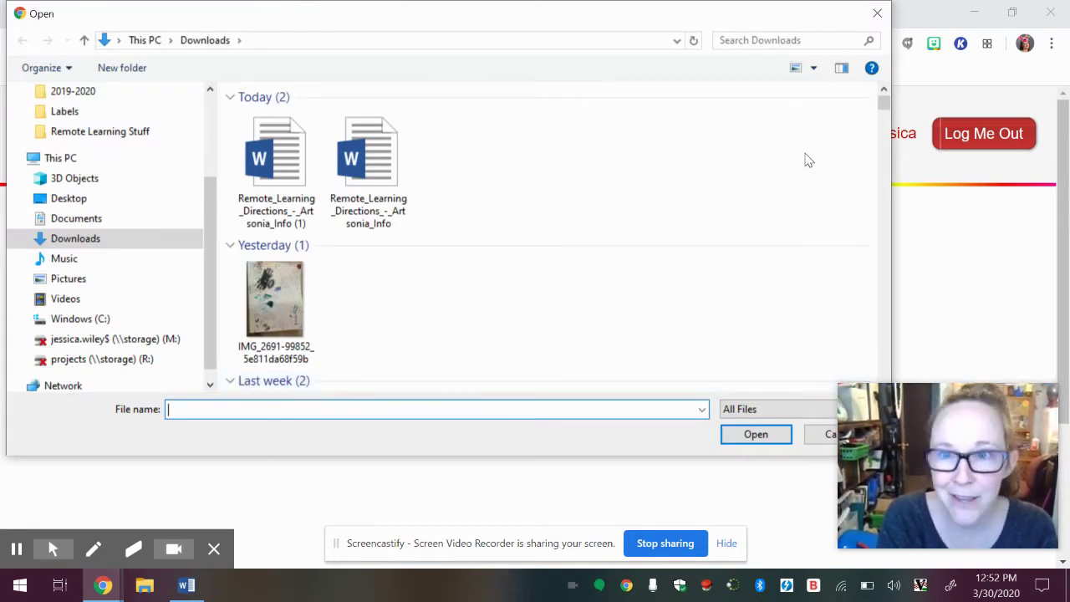
left_click_drag(881, 101, 885, 122)
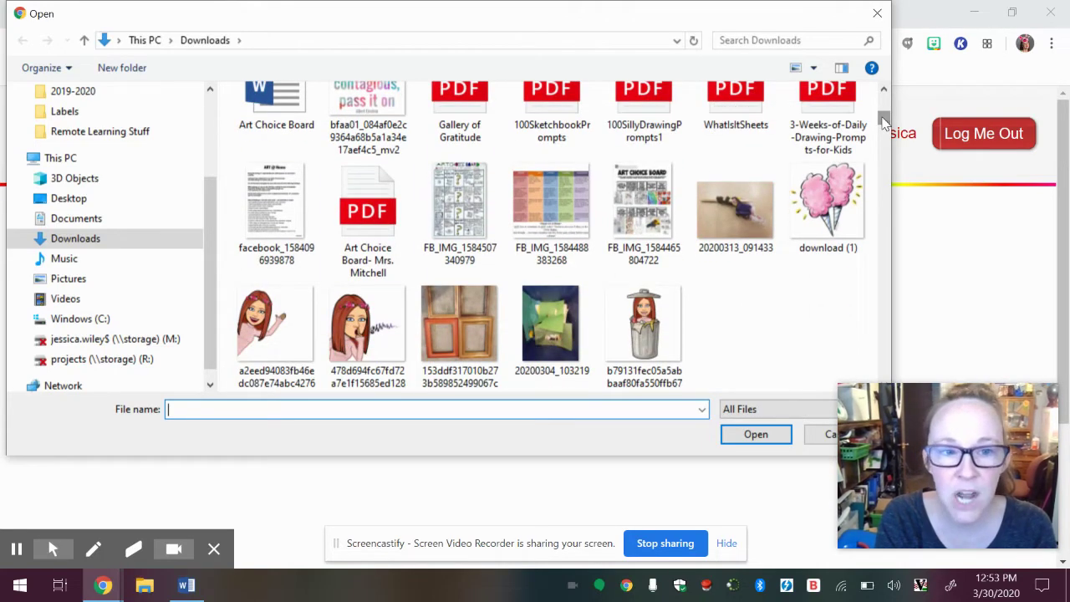
left_click(255, 339)
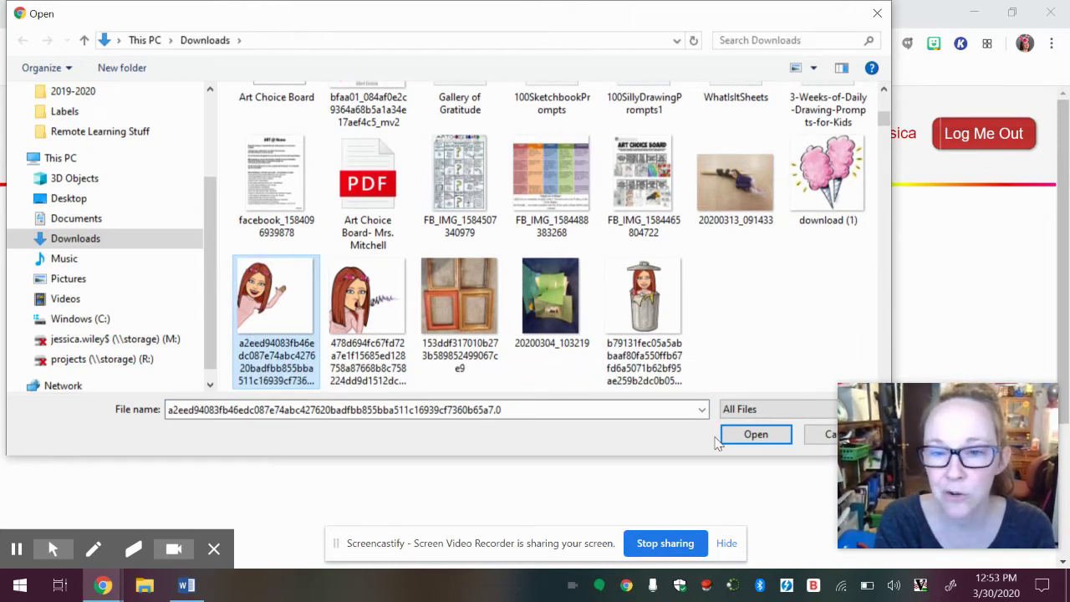
left_click(749, 444)
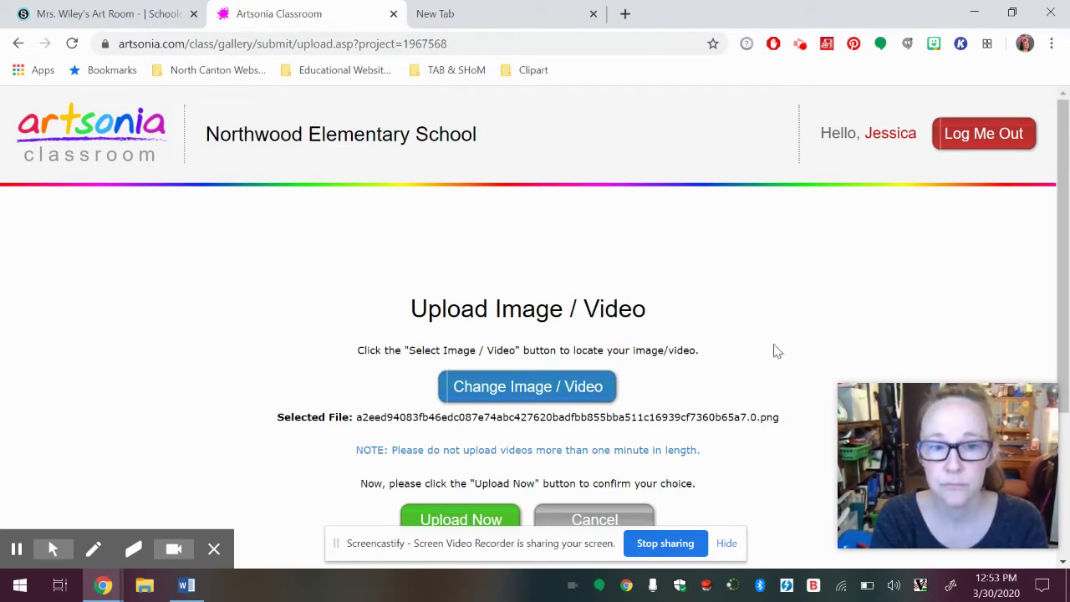
left_click(1066, 238)
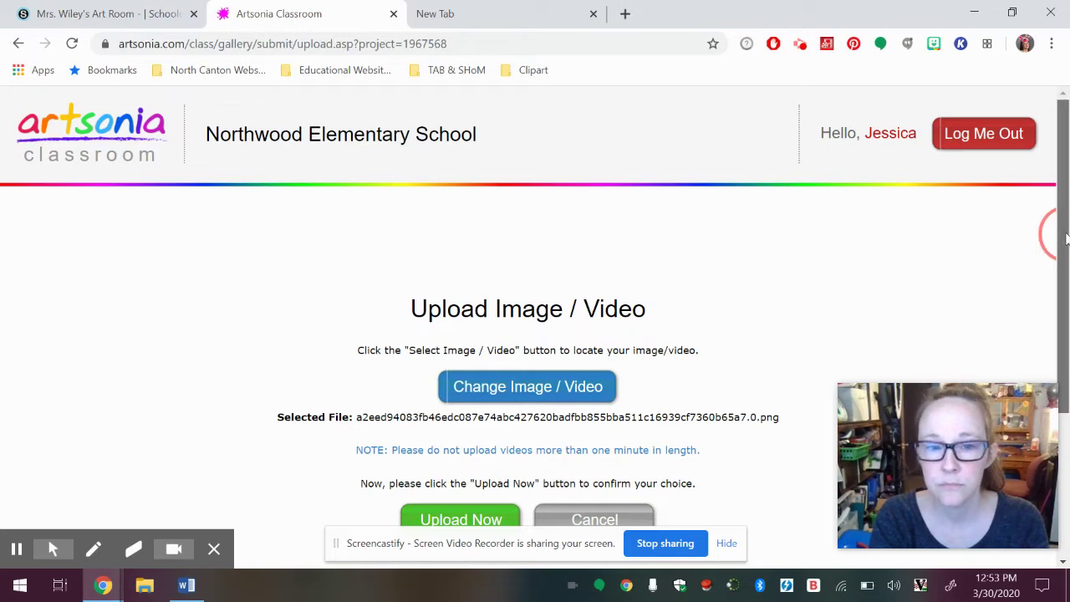
left_click_drag(1066, 238, 1068, 309)
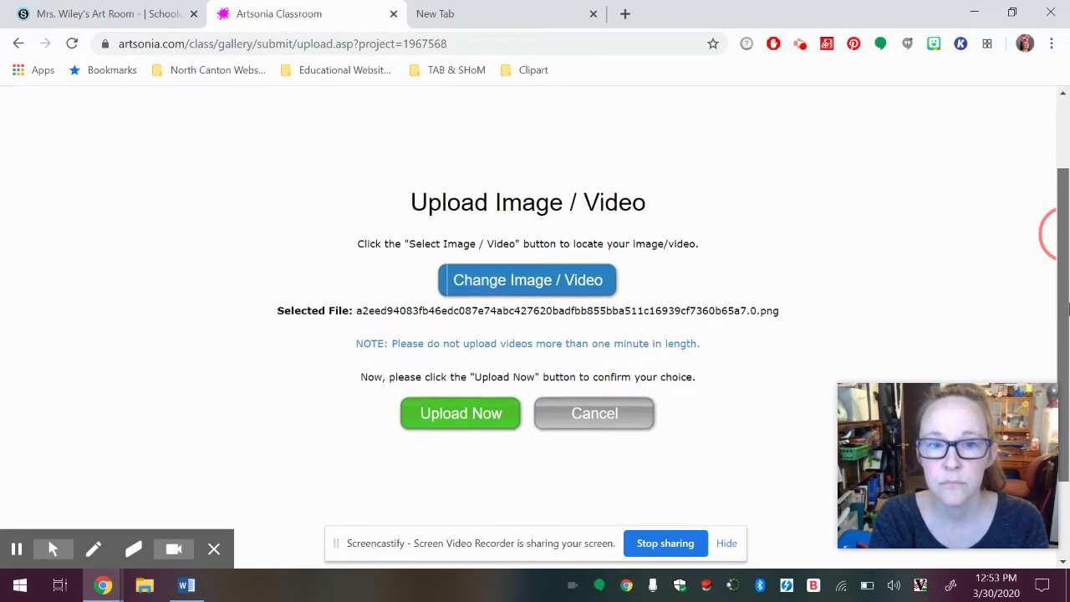
left_click(456, 414)
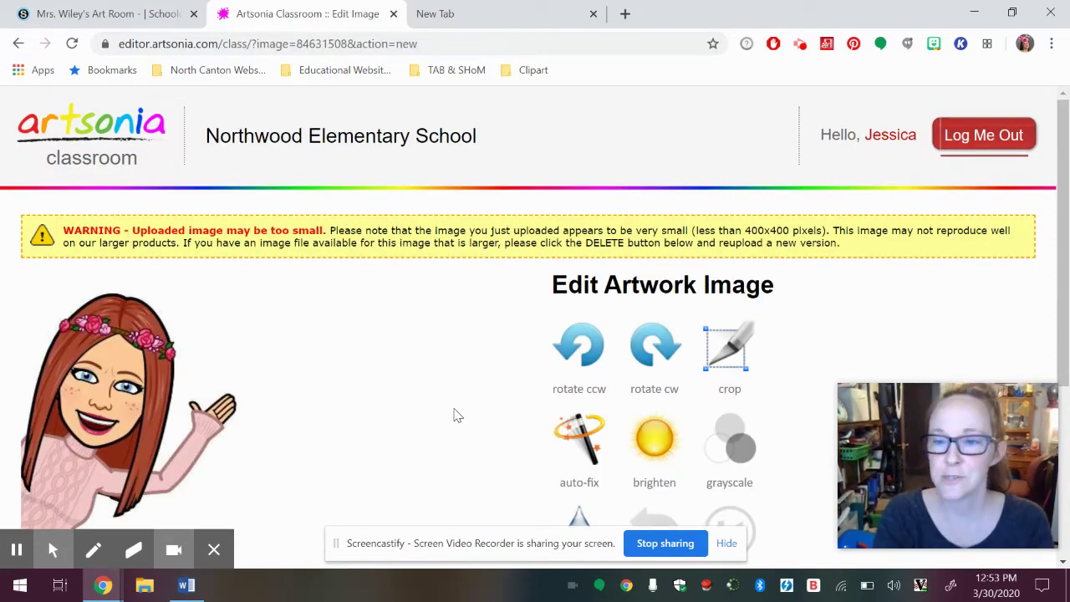
Try the blur names tool on the artwork, then cancel it
left_click(1064, 228)
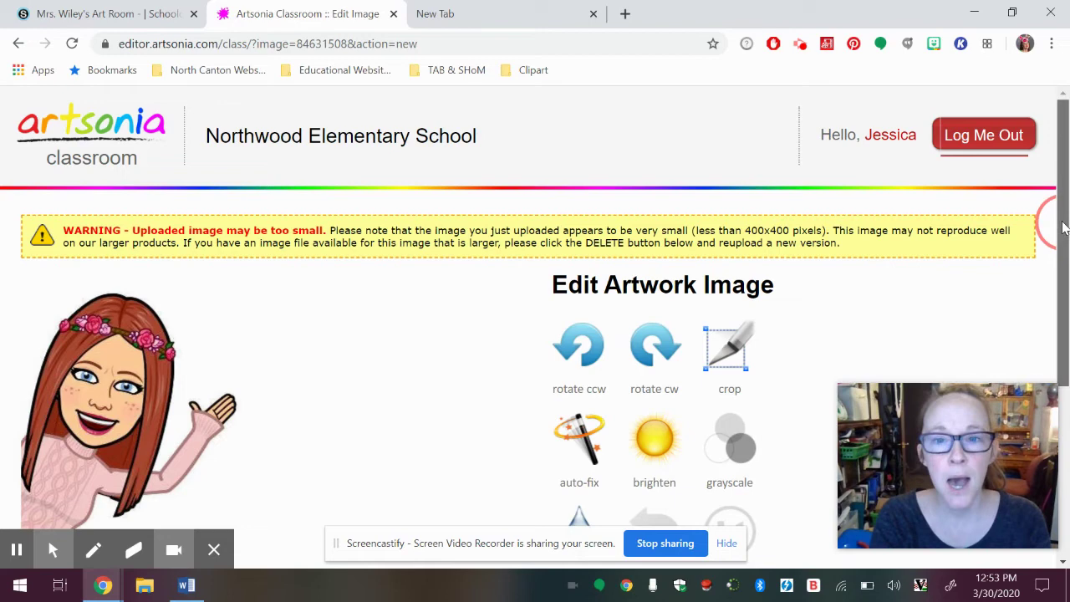
left_click_drag(1064, 228, 1064, 338)
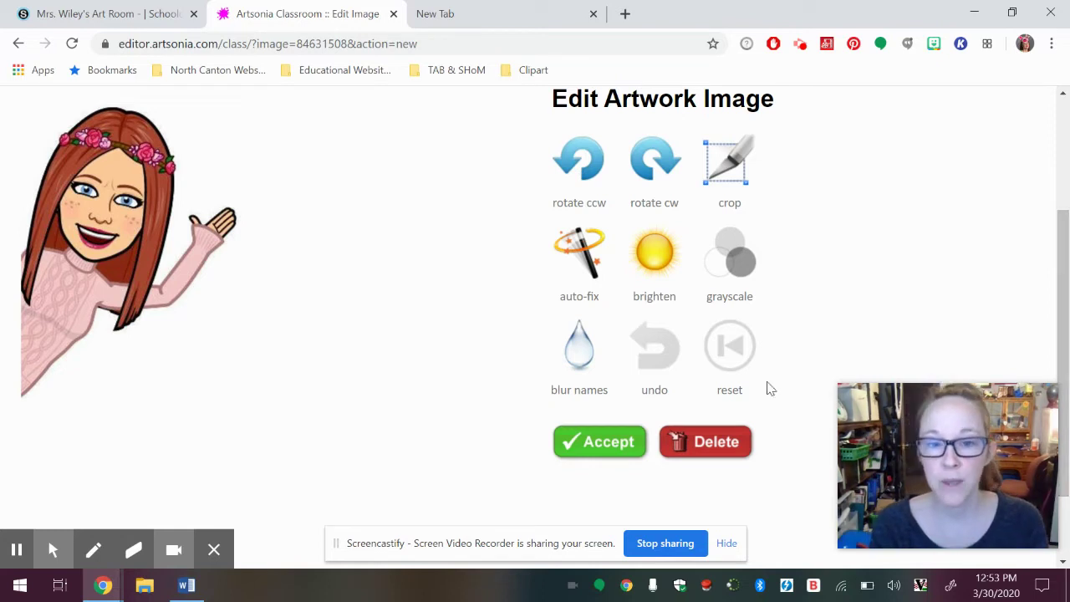
left_click(580, 368)
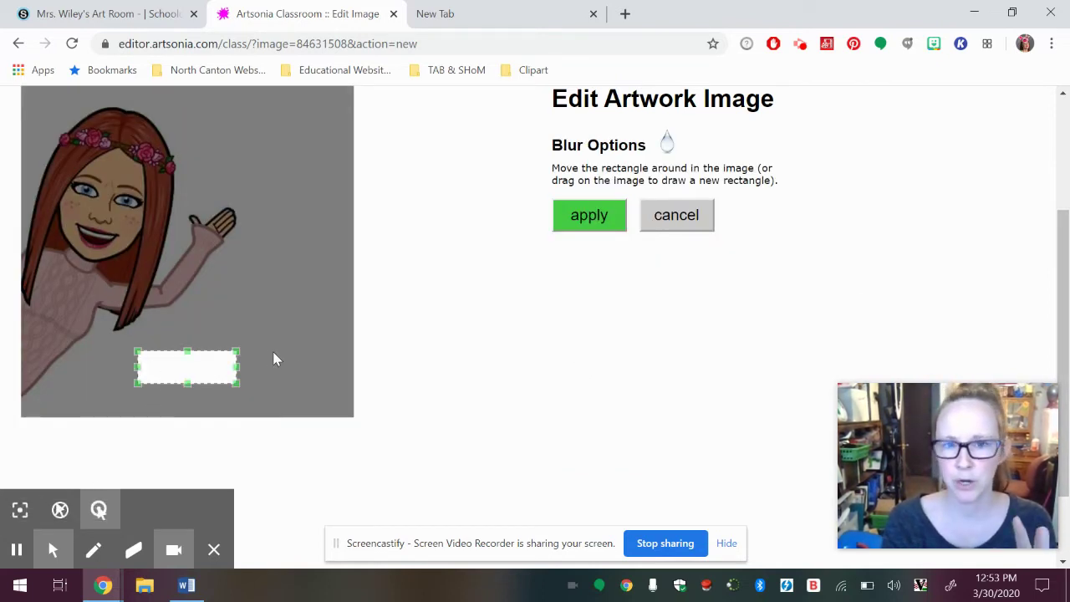
left_click(683, 217)
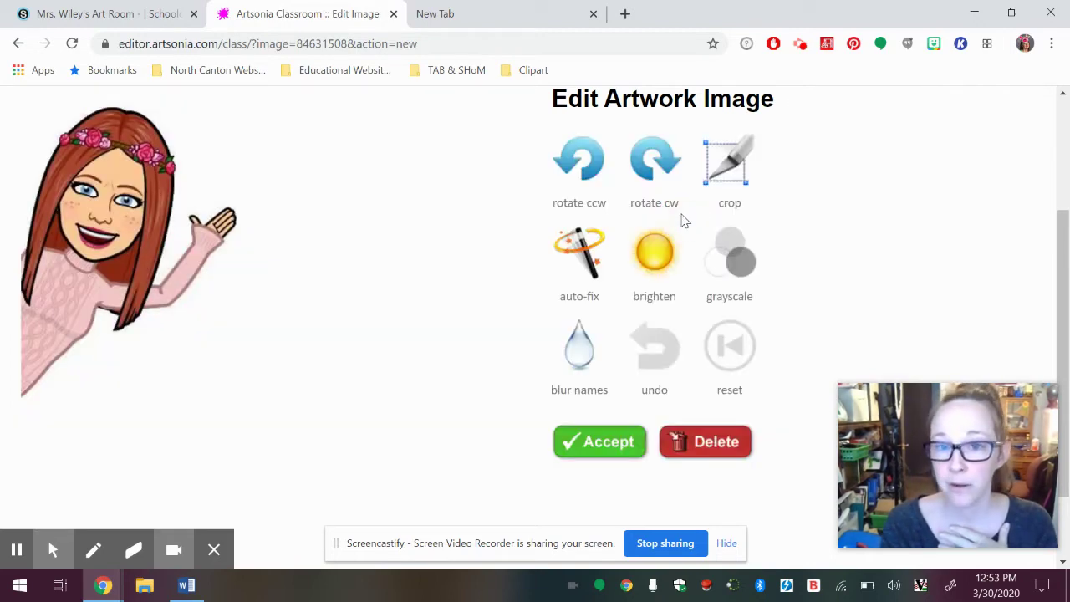
Crop the image closer around the cartoon drawing and run auto-fix
left_click(727, 159)
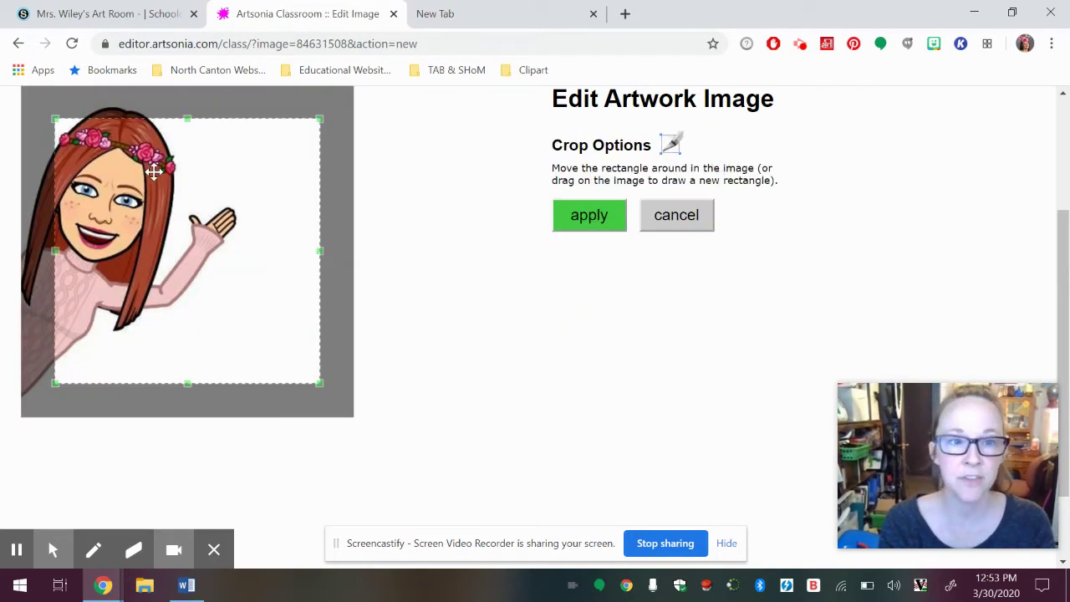
left_click_drag(238, 214, 158, 194)
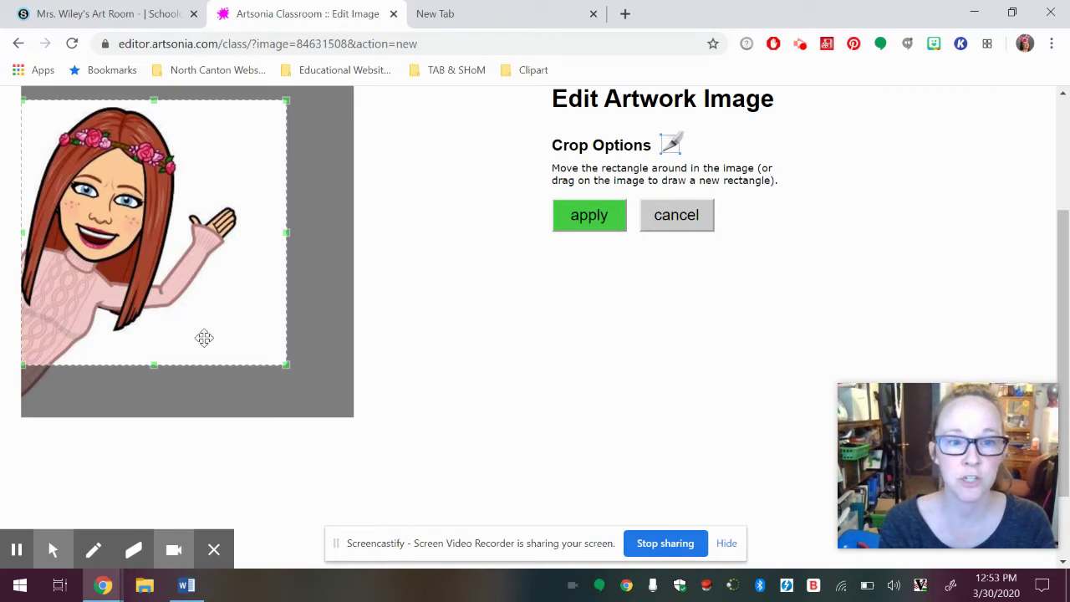
left_click_drag(282, 362, 244, 405)
left_click(607, 219)
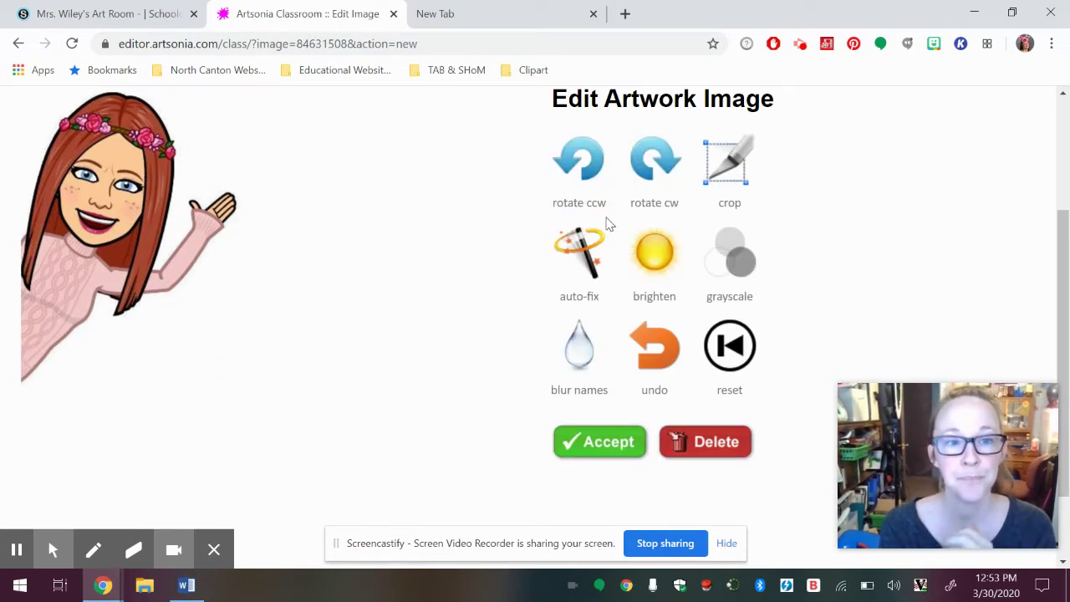
left_click(577, 253)
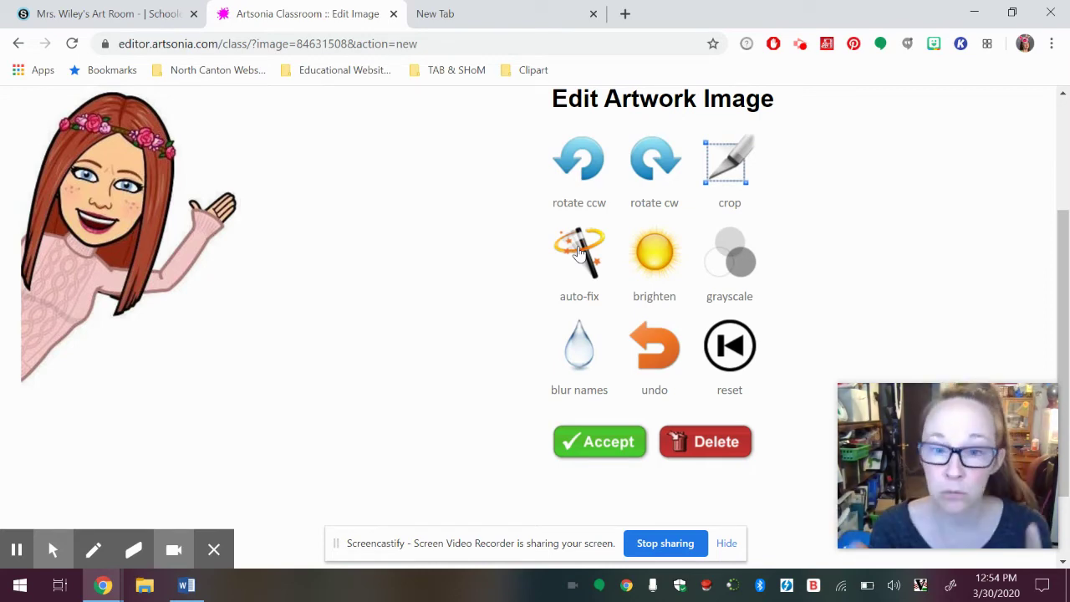
Accept the edited image, title it 'Happy', and submit to the teacher, skipping the artist statement
left_click(606, 443)
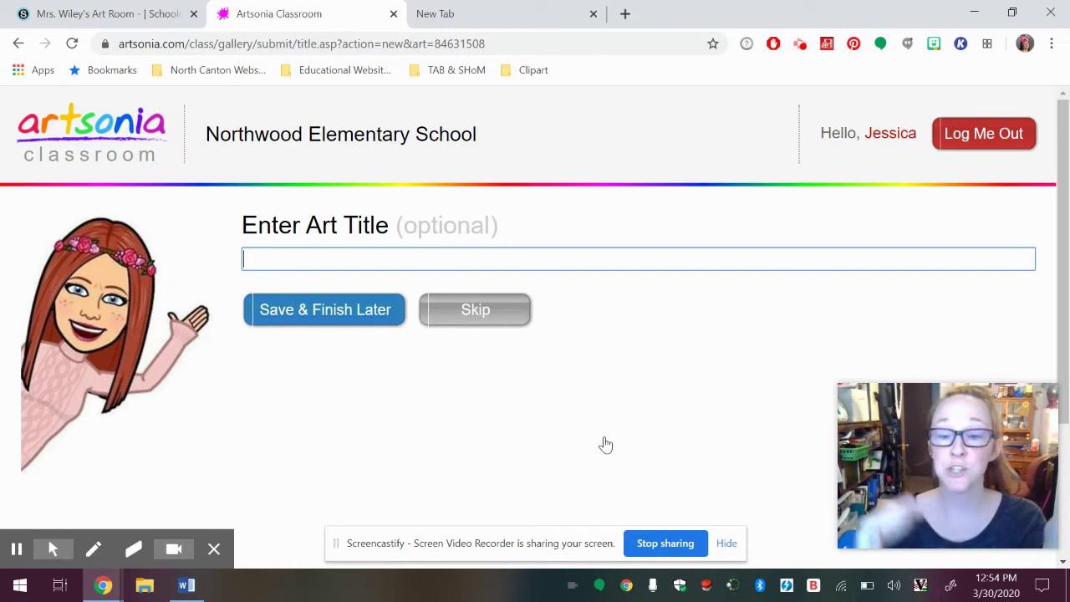
left_click(526, 252)
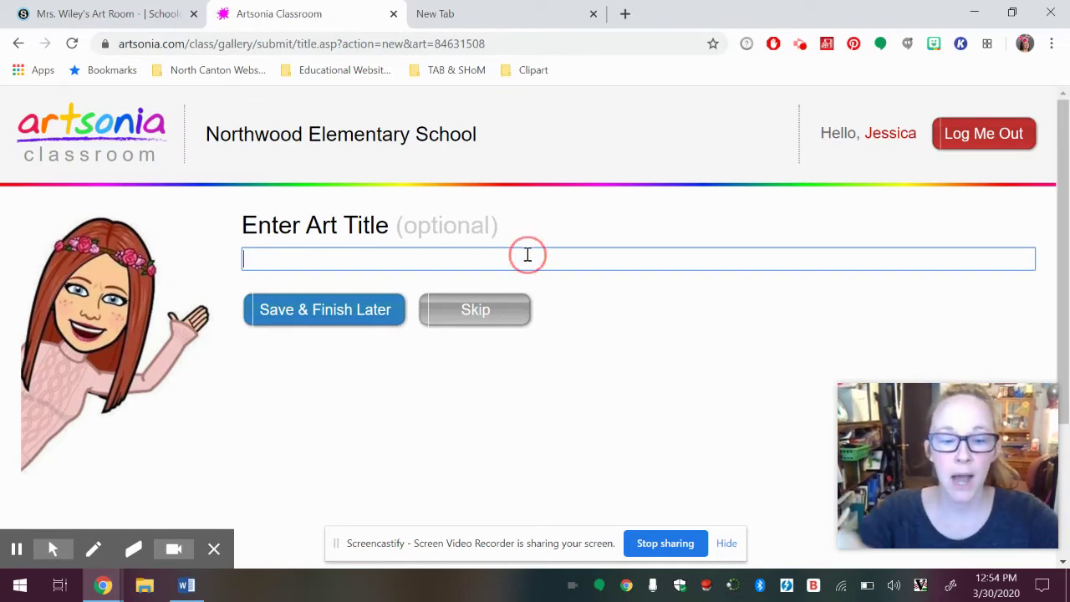
type("Happy")
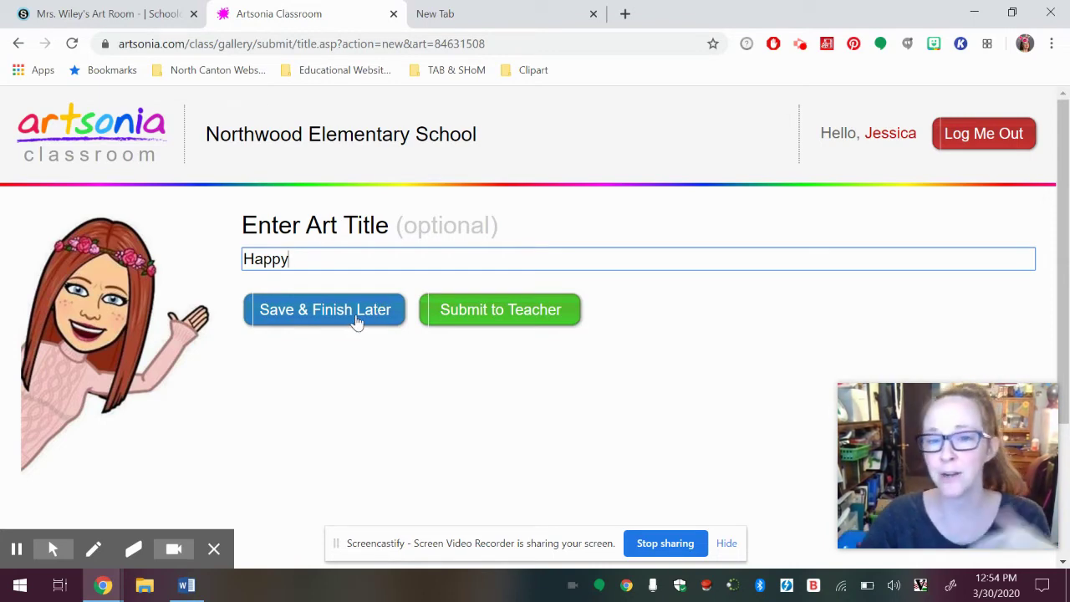
left_click(474, 325)
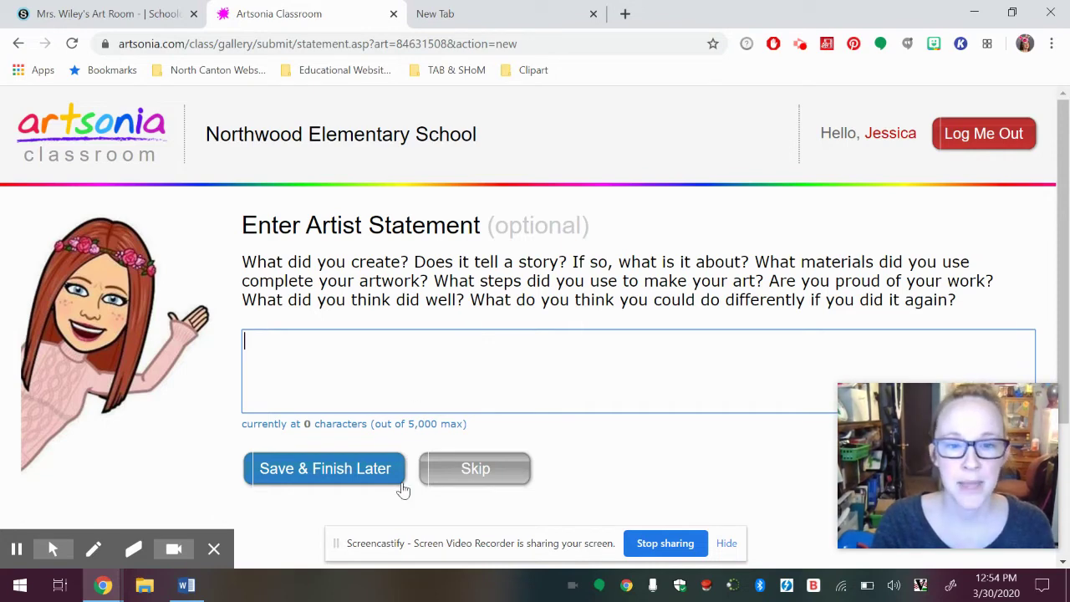
left_click(490, 473)
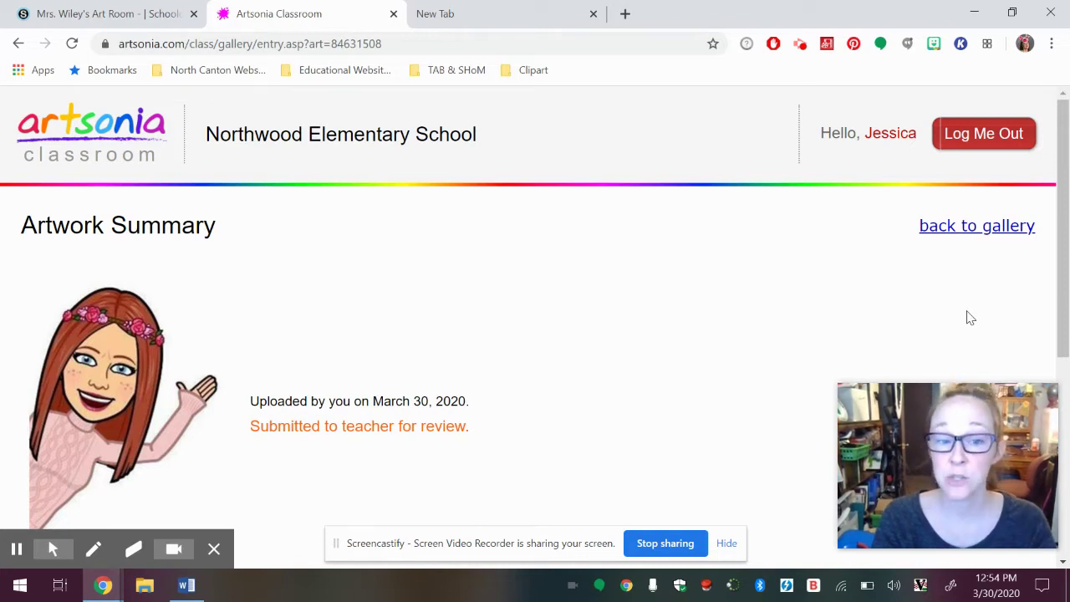
left_click_drag(1054, 256, 1057, 303)
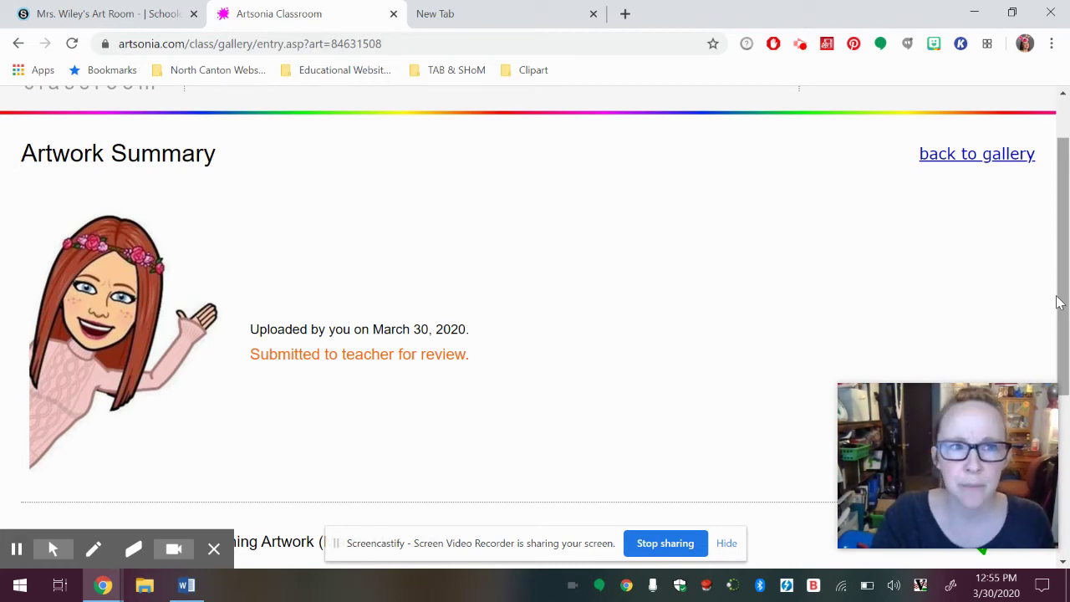
Return to Schoology and open the Remote Learning album from the art room group's six albums
left_click(106, 22)
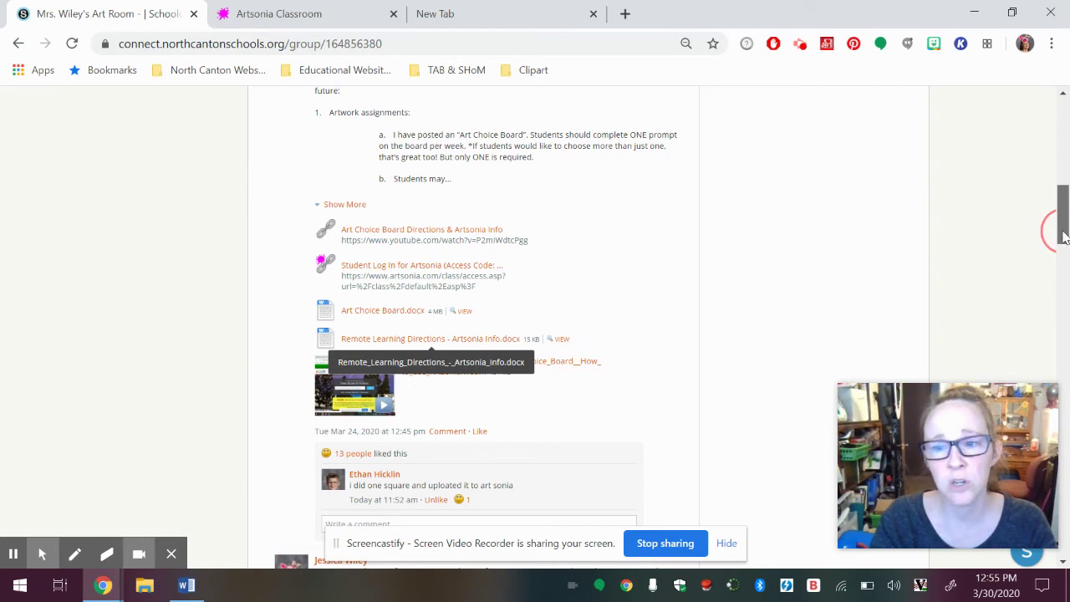
scroll(1058, 227, "up", 10)
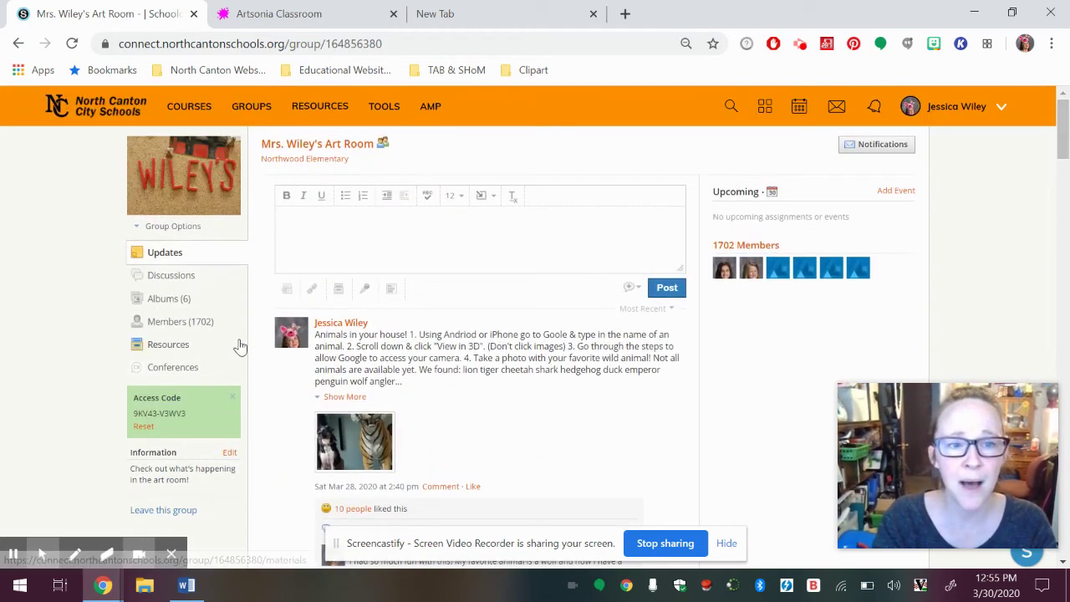
left_click(169, 303)
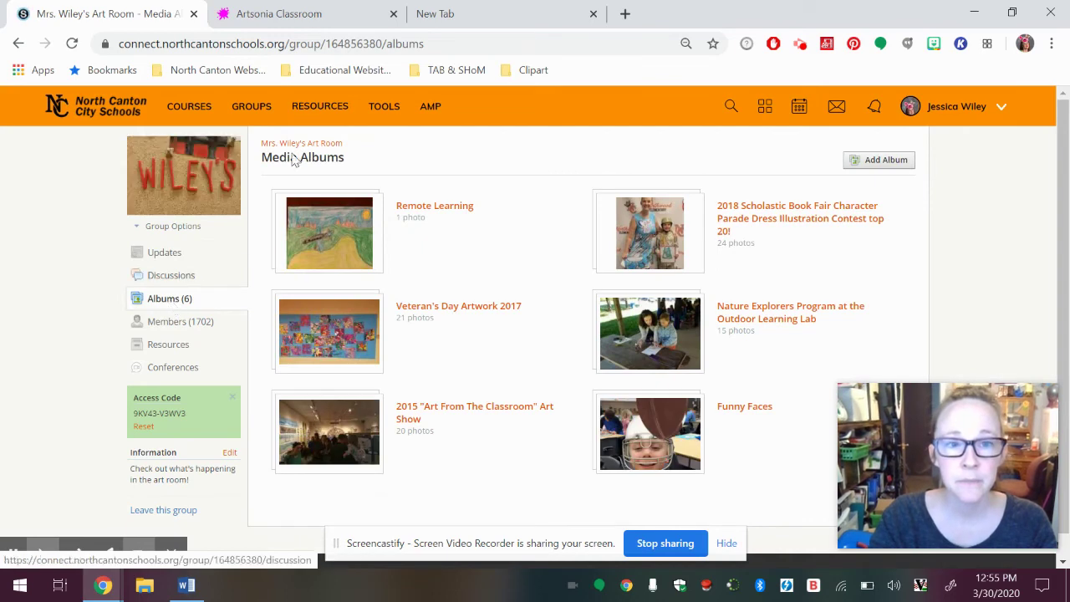
left_click(438, 214)
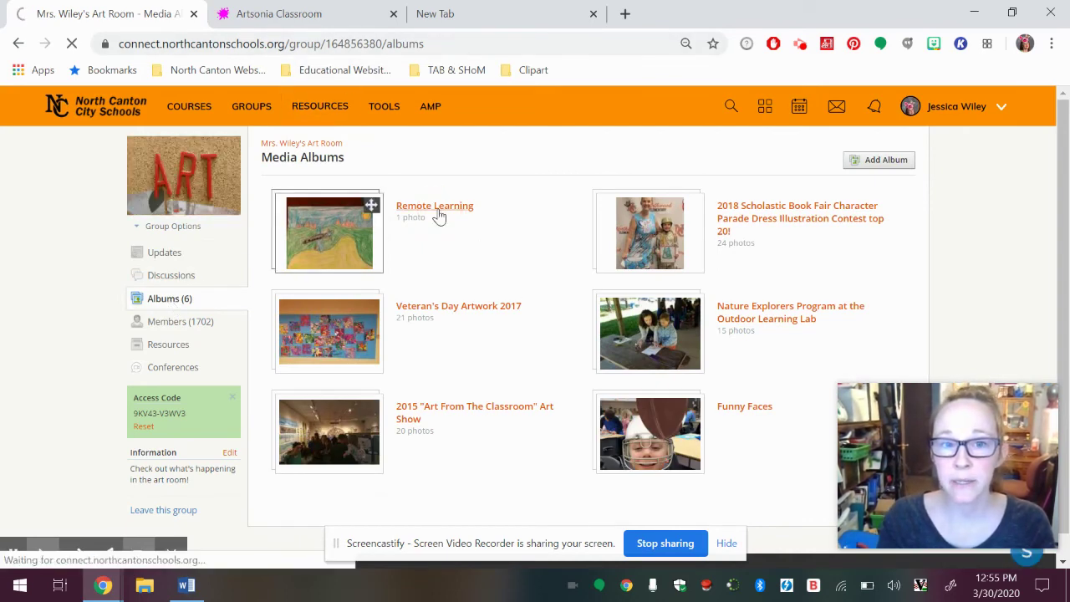